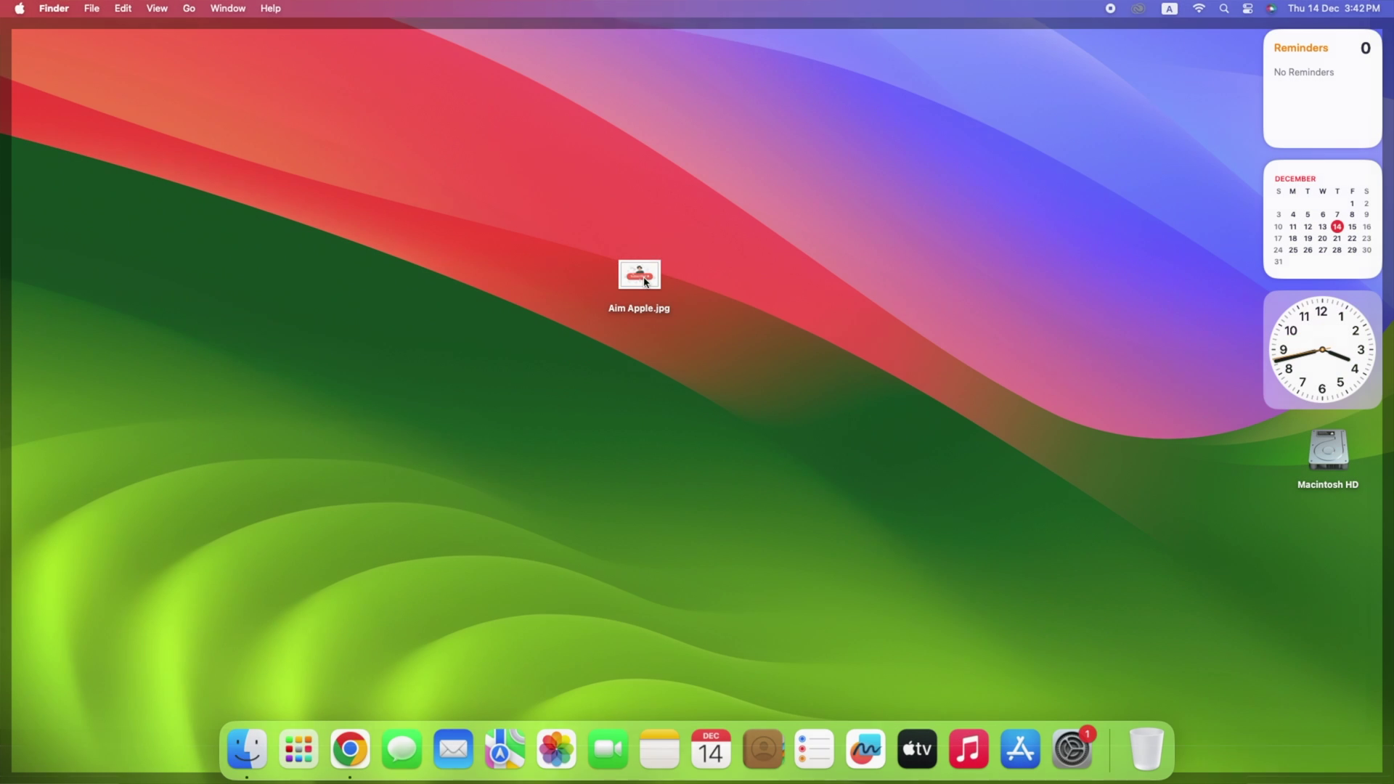
- Mark Aim Apple.jpg as a Stationery pad in its Get Info window
click(666, 292)
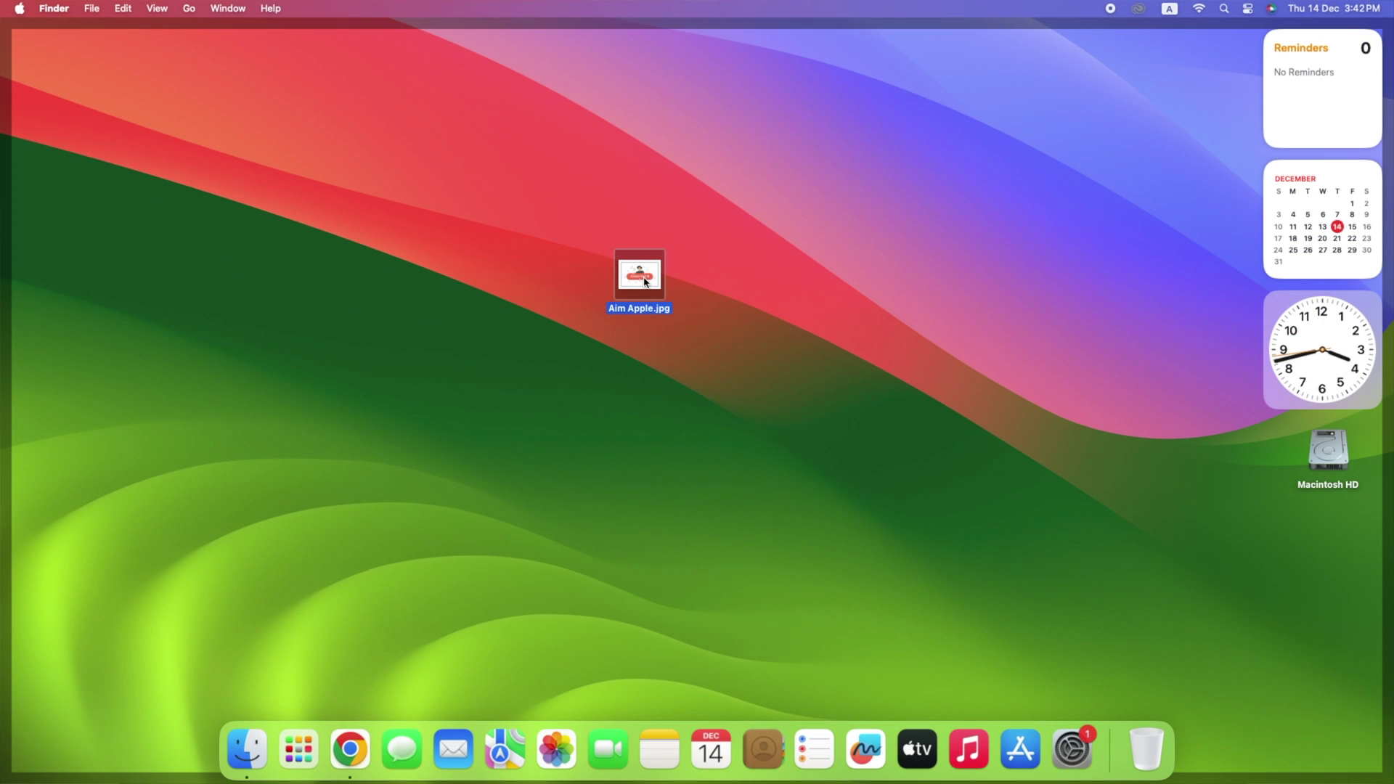
right_click(645, 282)
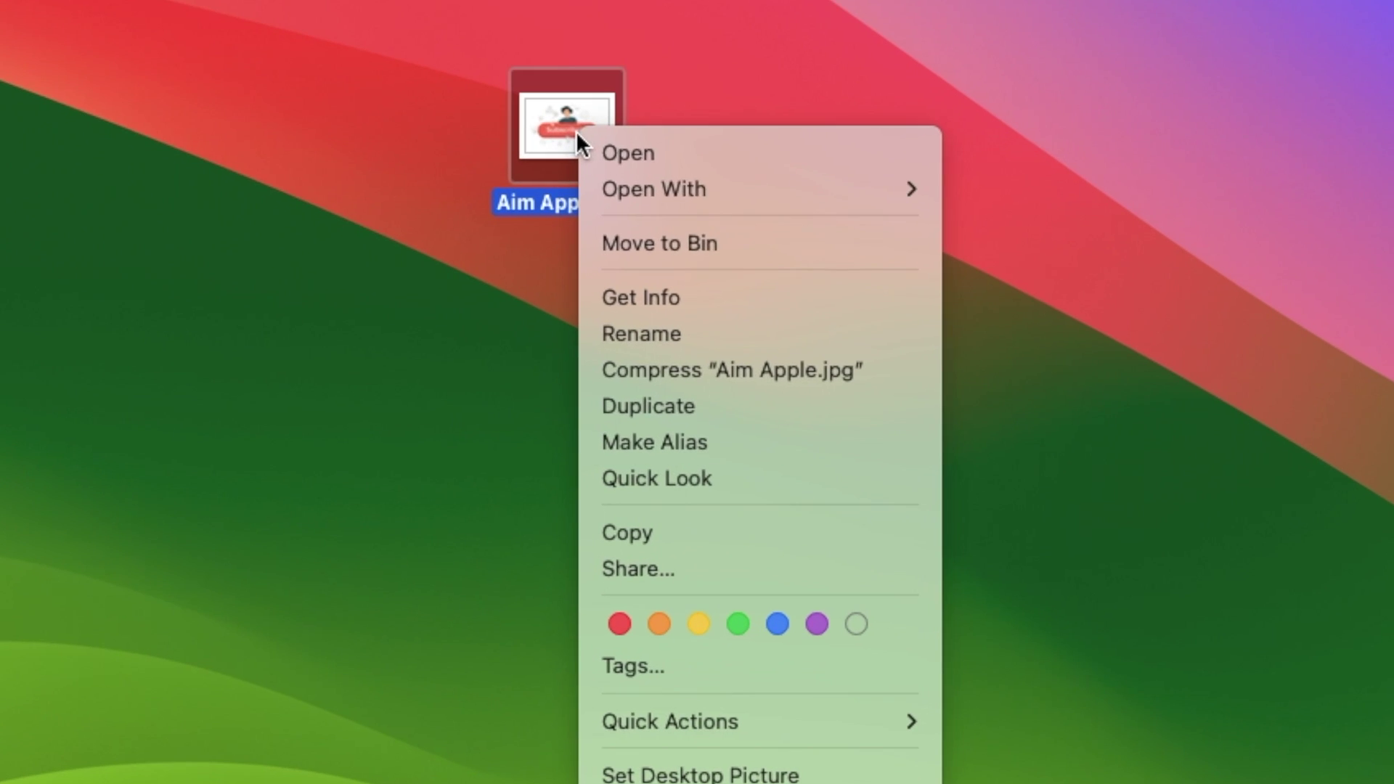
click(693, 298)
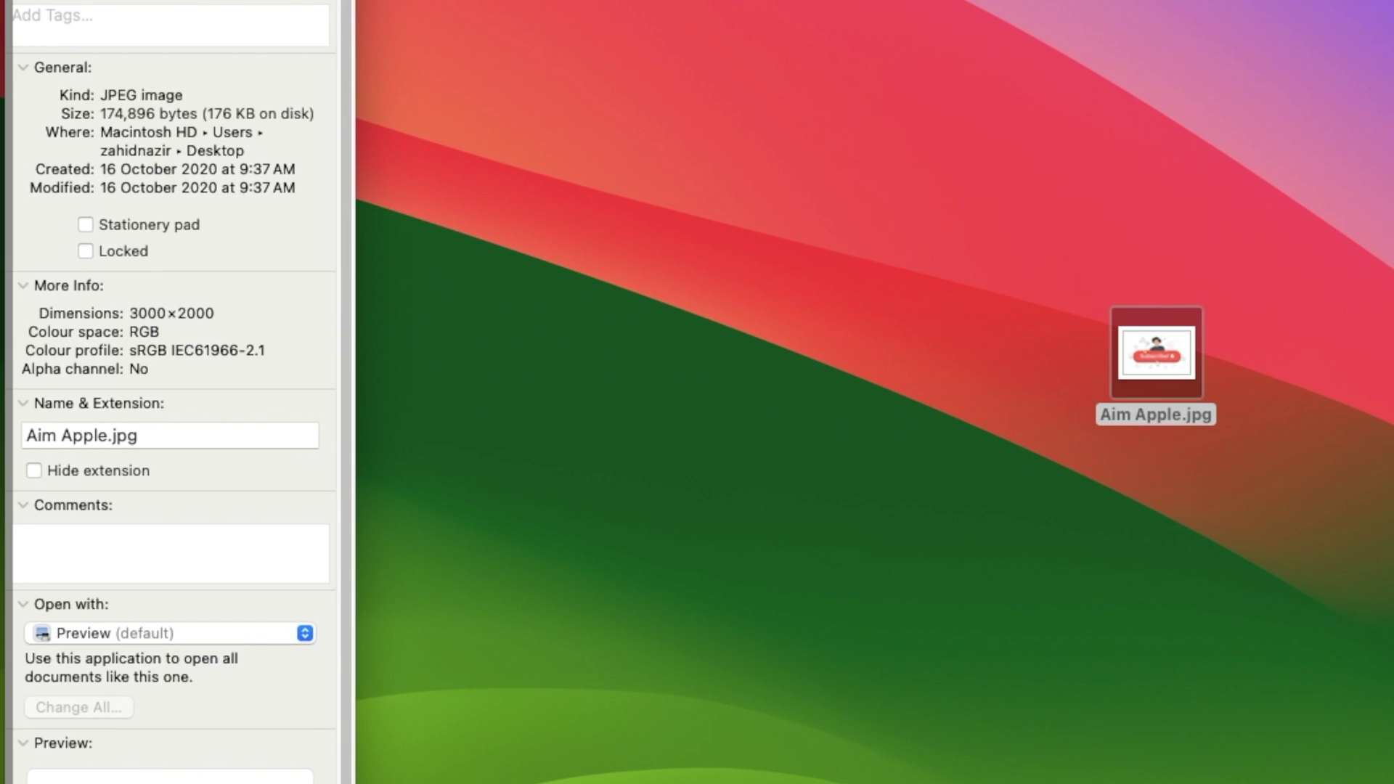
click(85, 226)
key(super+w)
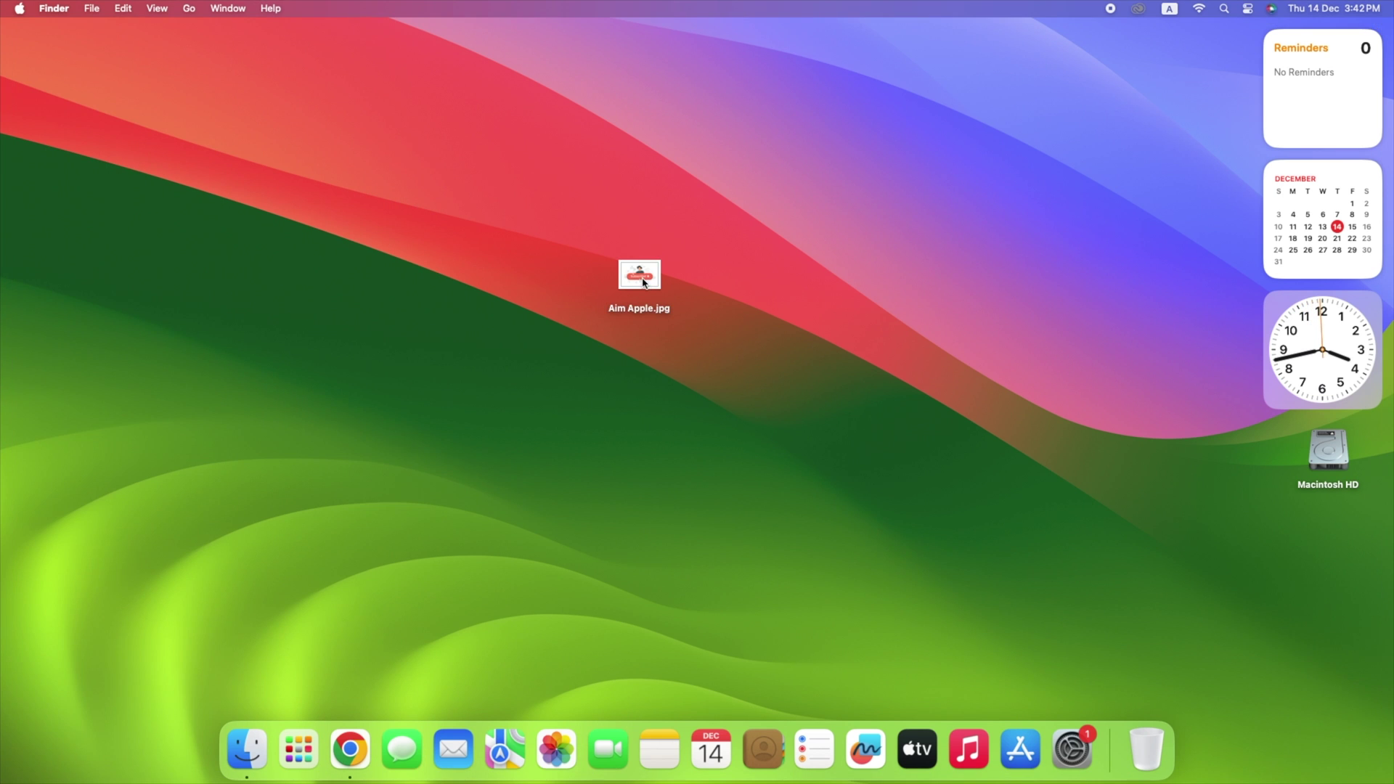
- Open the stationery file to create Aim Apple copy.jpg and move the copy to the desktop centre
double_click(643, 282)
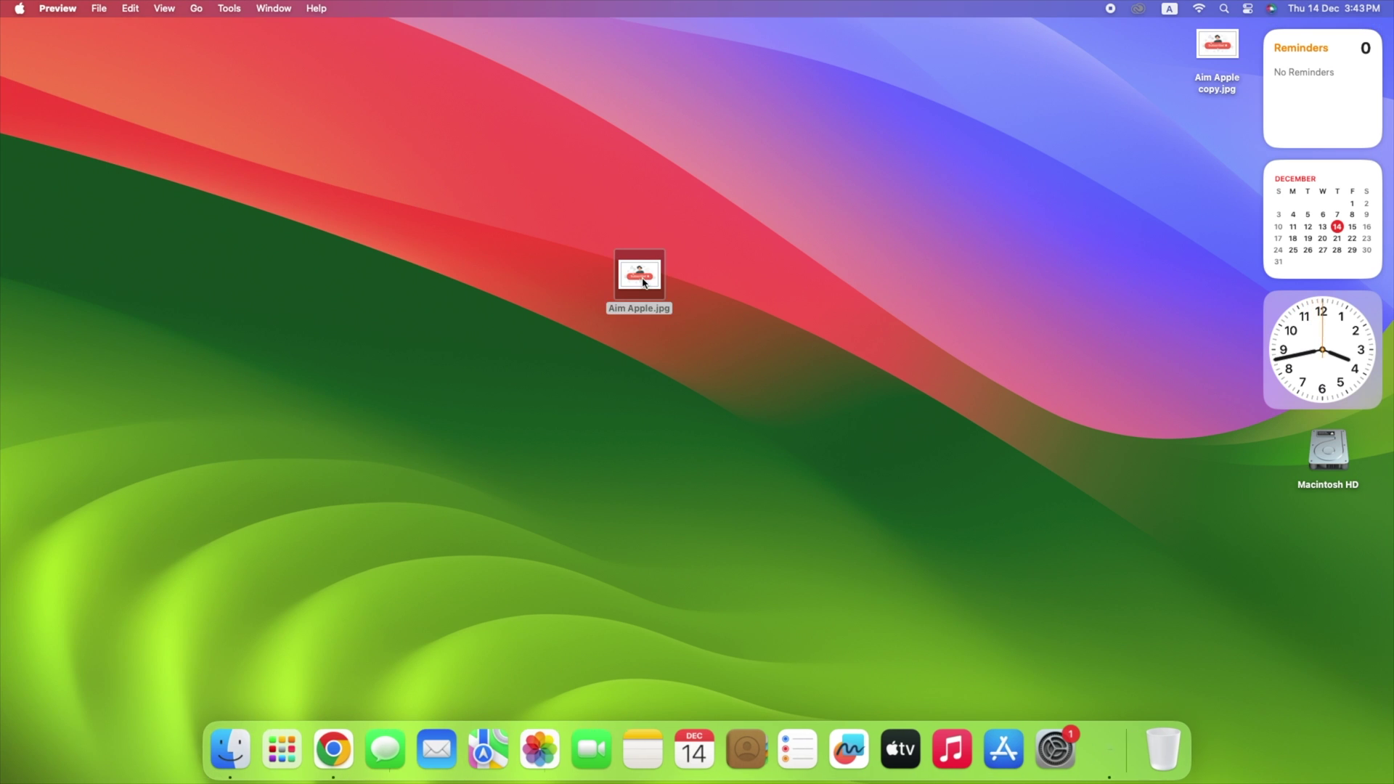
click(1123, 125)
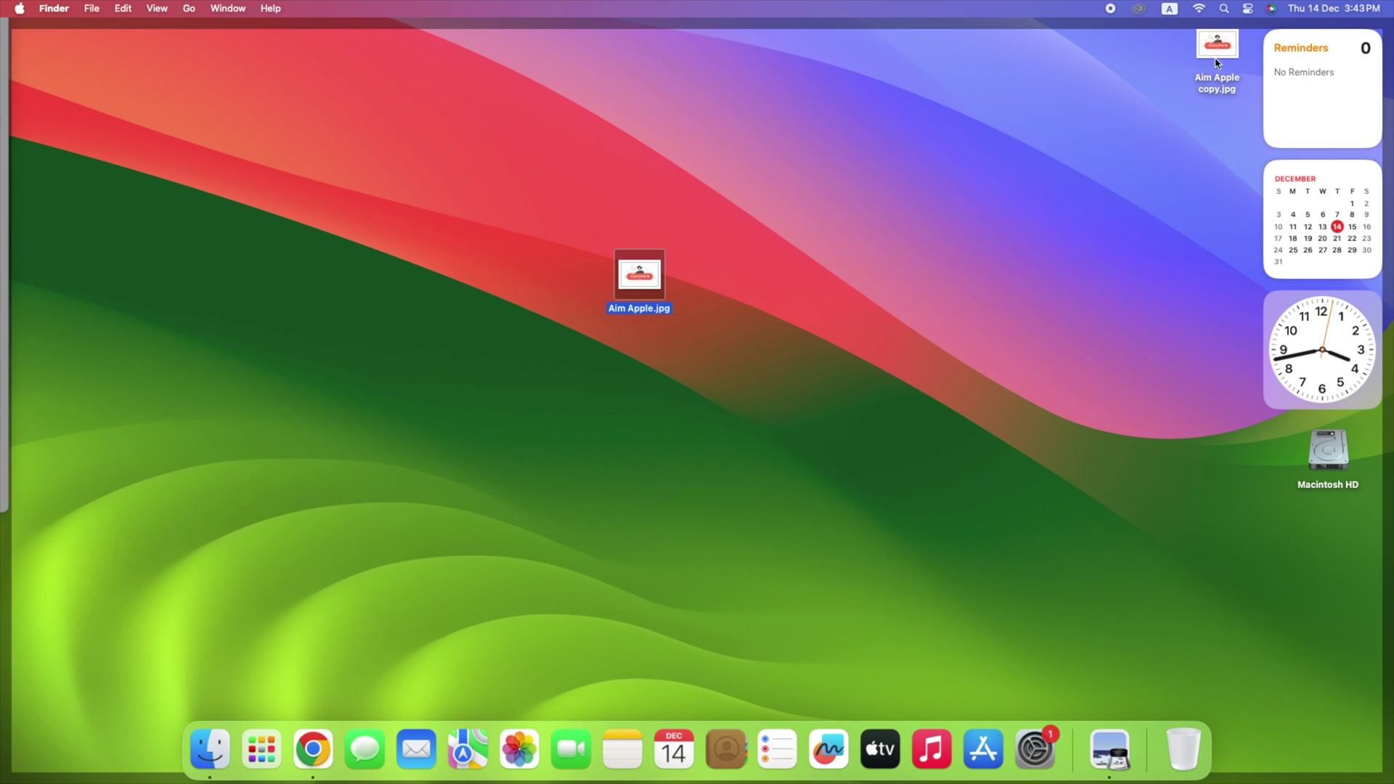
drag(1218, 57, 733, 278)
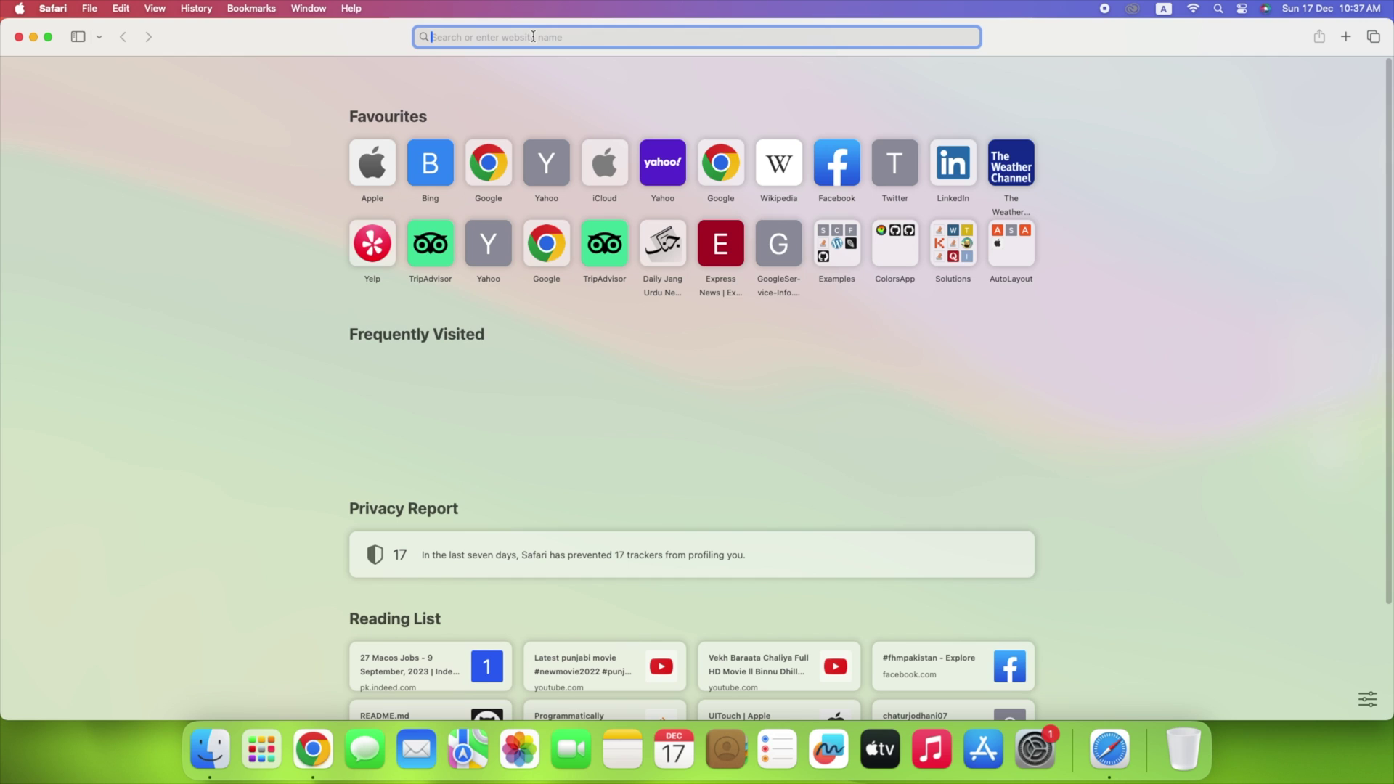
- Go to youtube.com, search 'Aim Apple' and open the channel's Videos page
text(youtube.com)
key(Return)
click(535, 75)
text(Aim Apple)
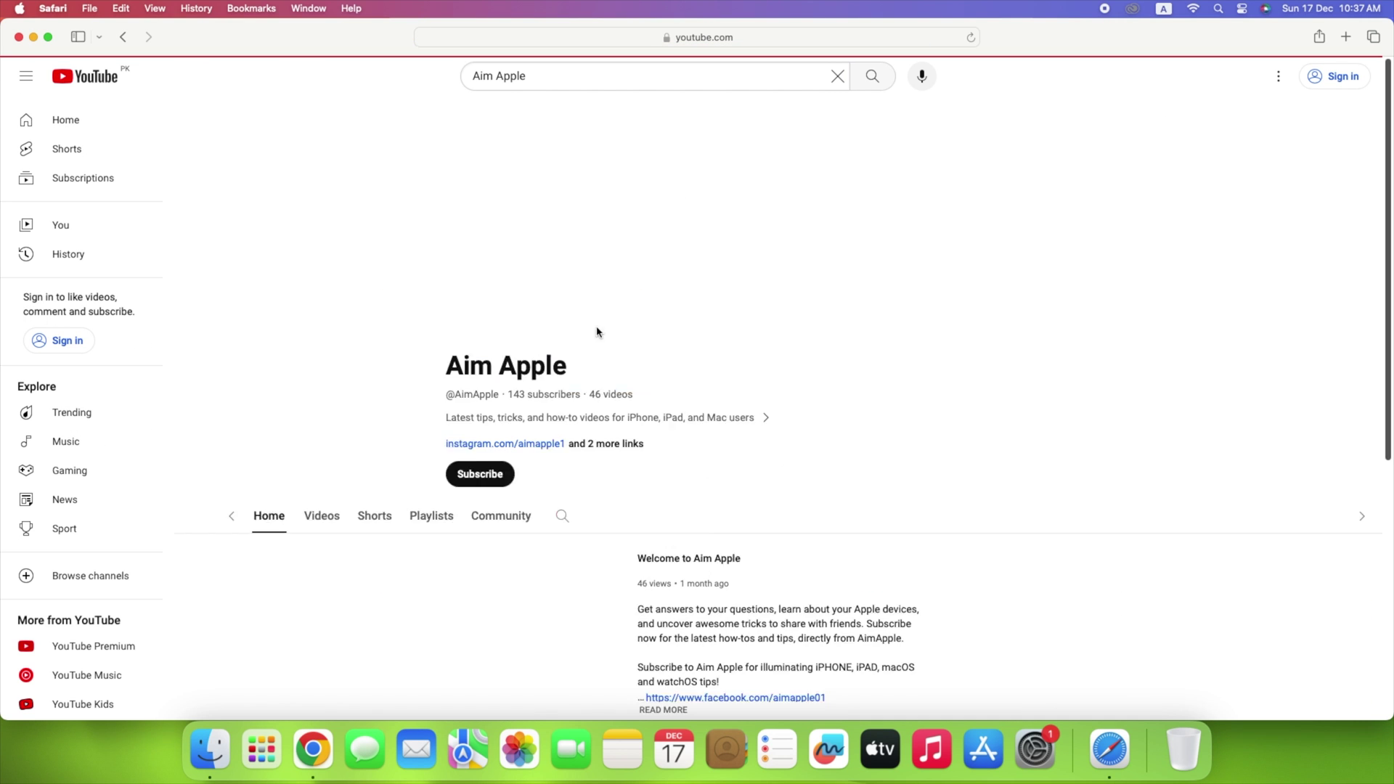
click(382, 430)
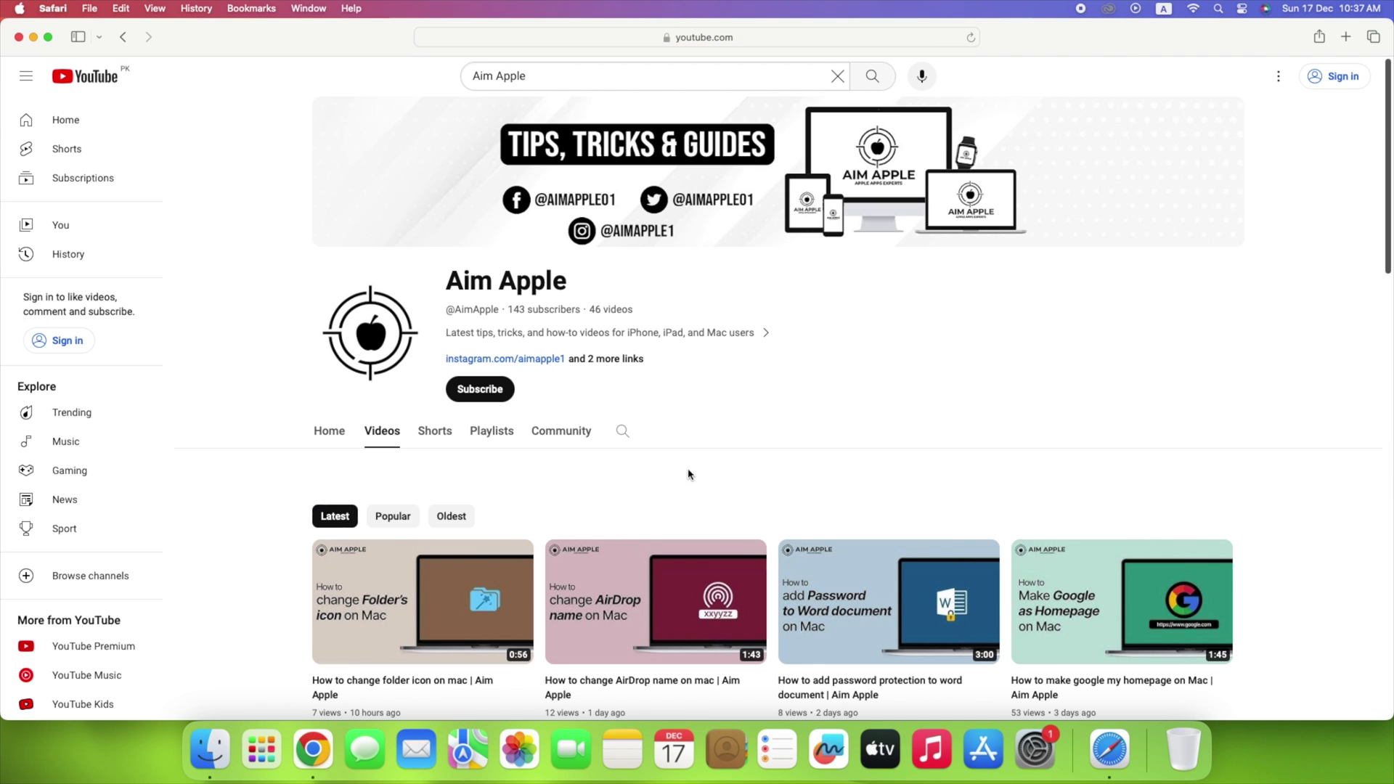
scroll(632, 474, down, 5)
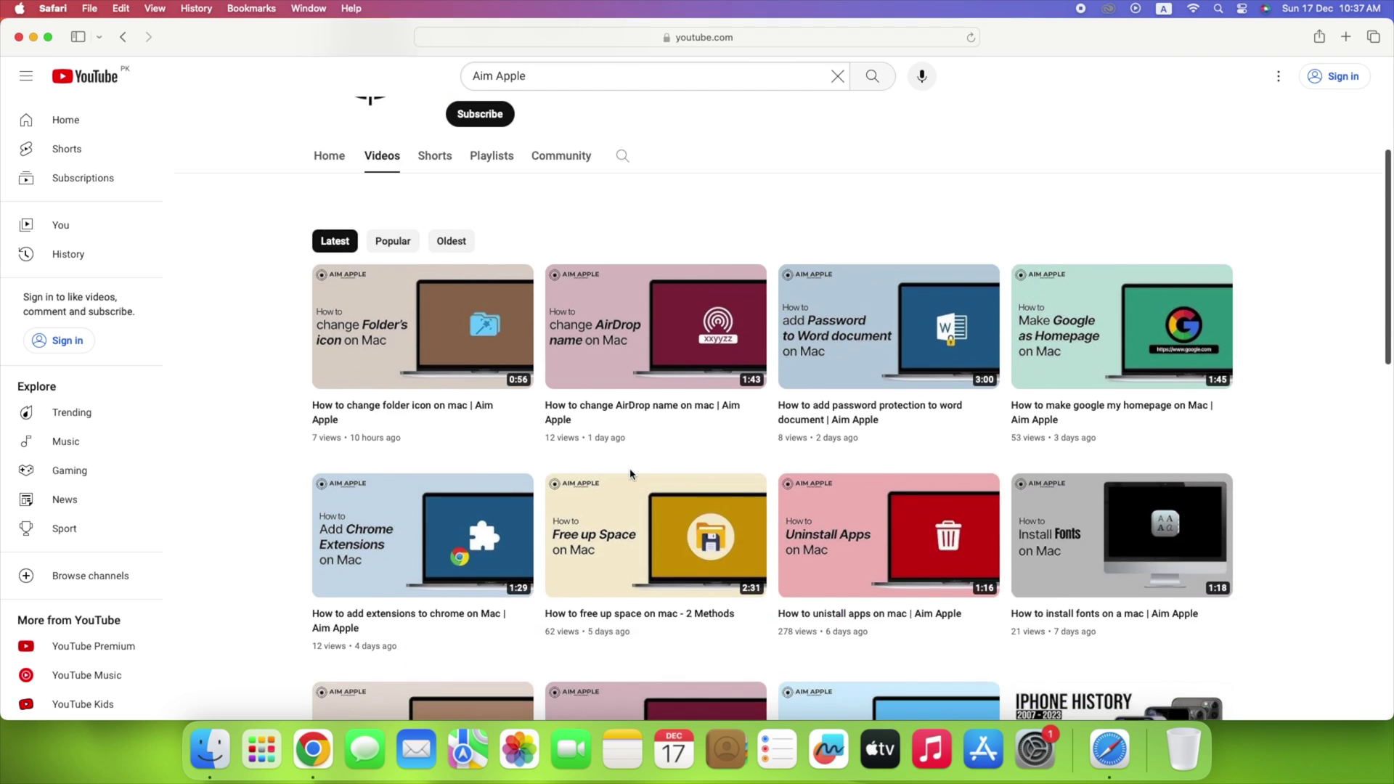
scroll(630, 476, up, 5)
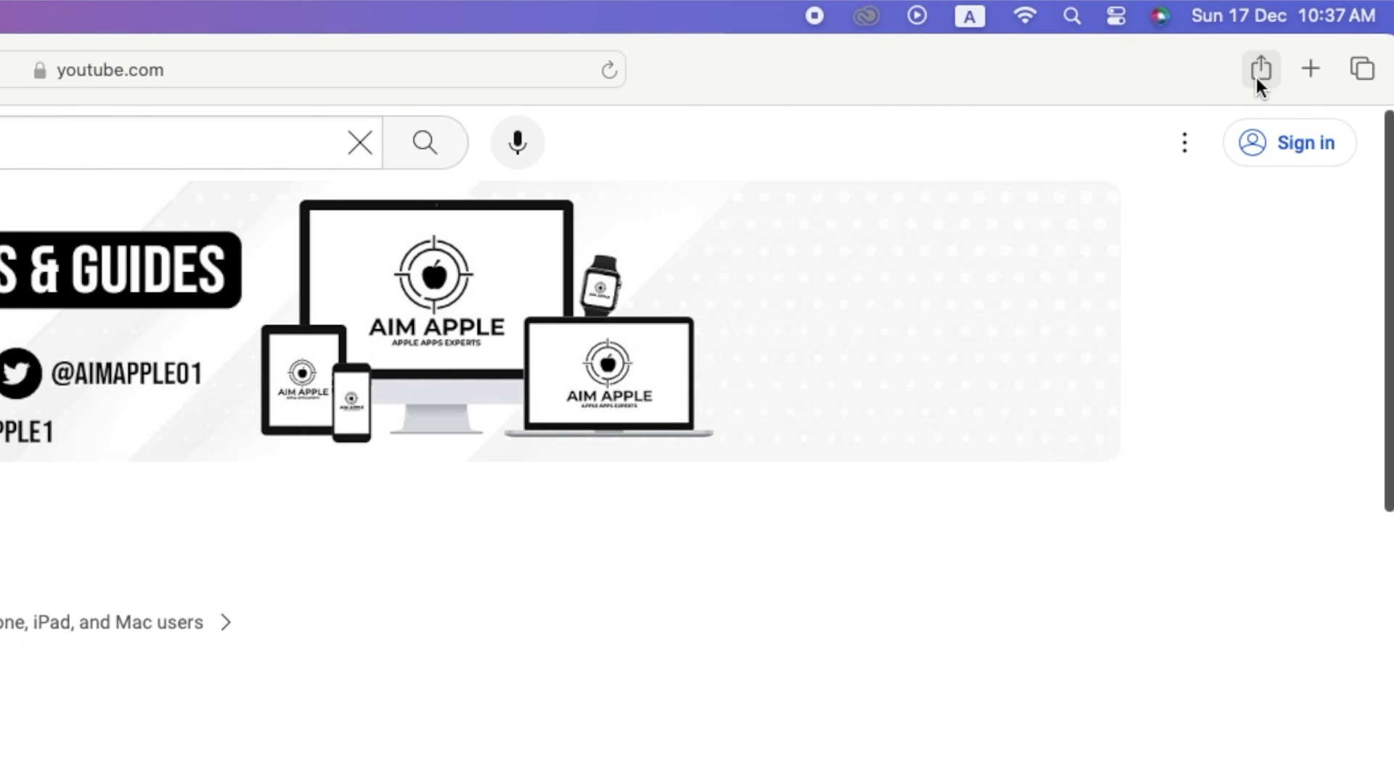
- Add the channel page to the Dock as a YouTube web app from the Share menu
click(1260, 70)
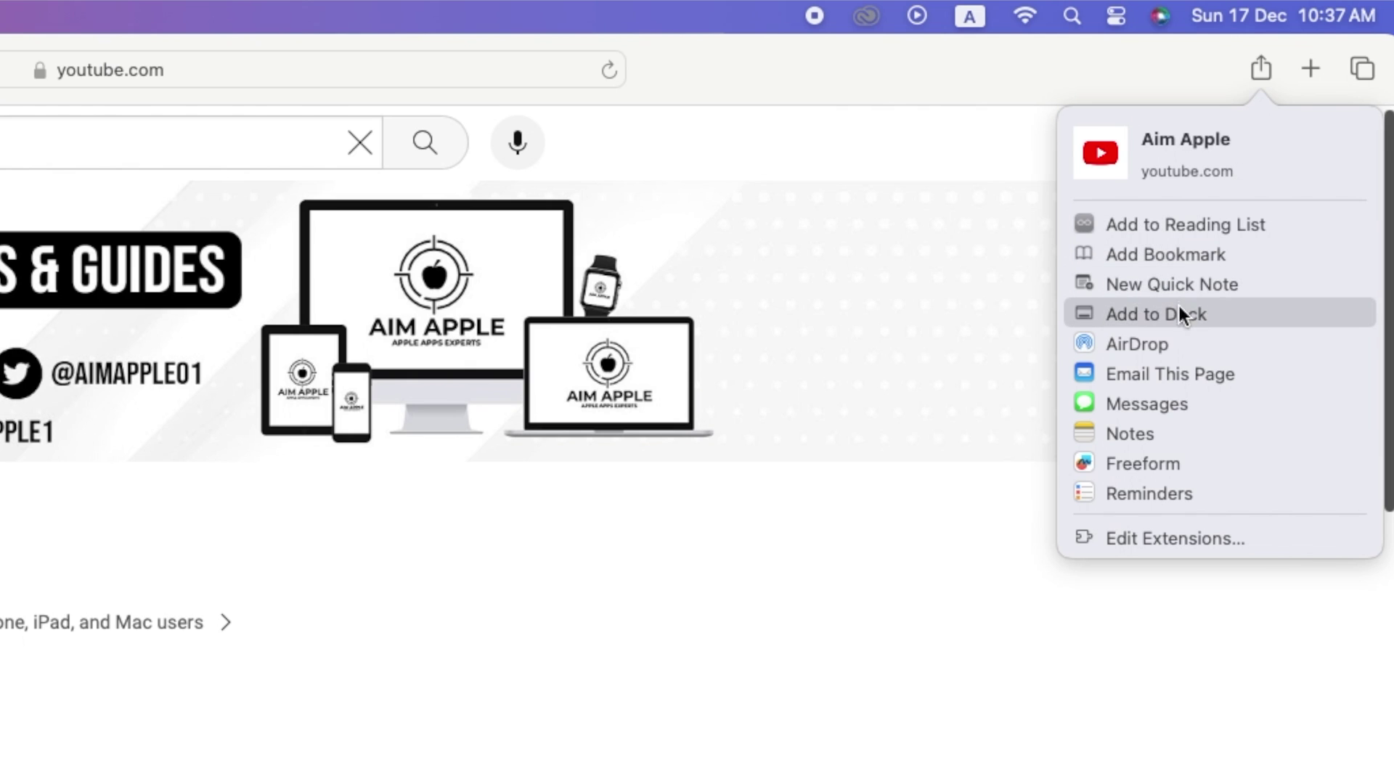
click(1226, 314)
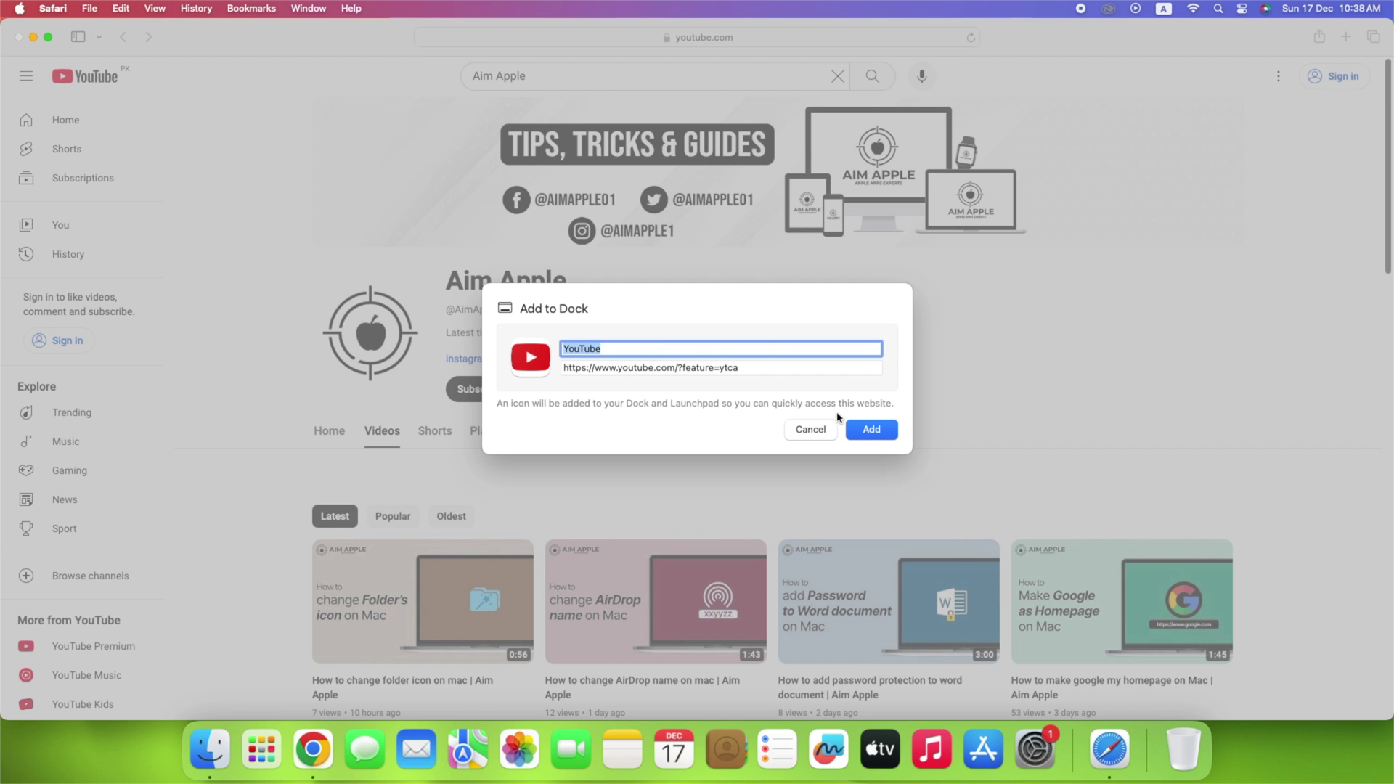
click(867, 434)
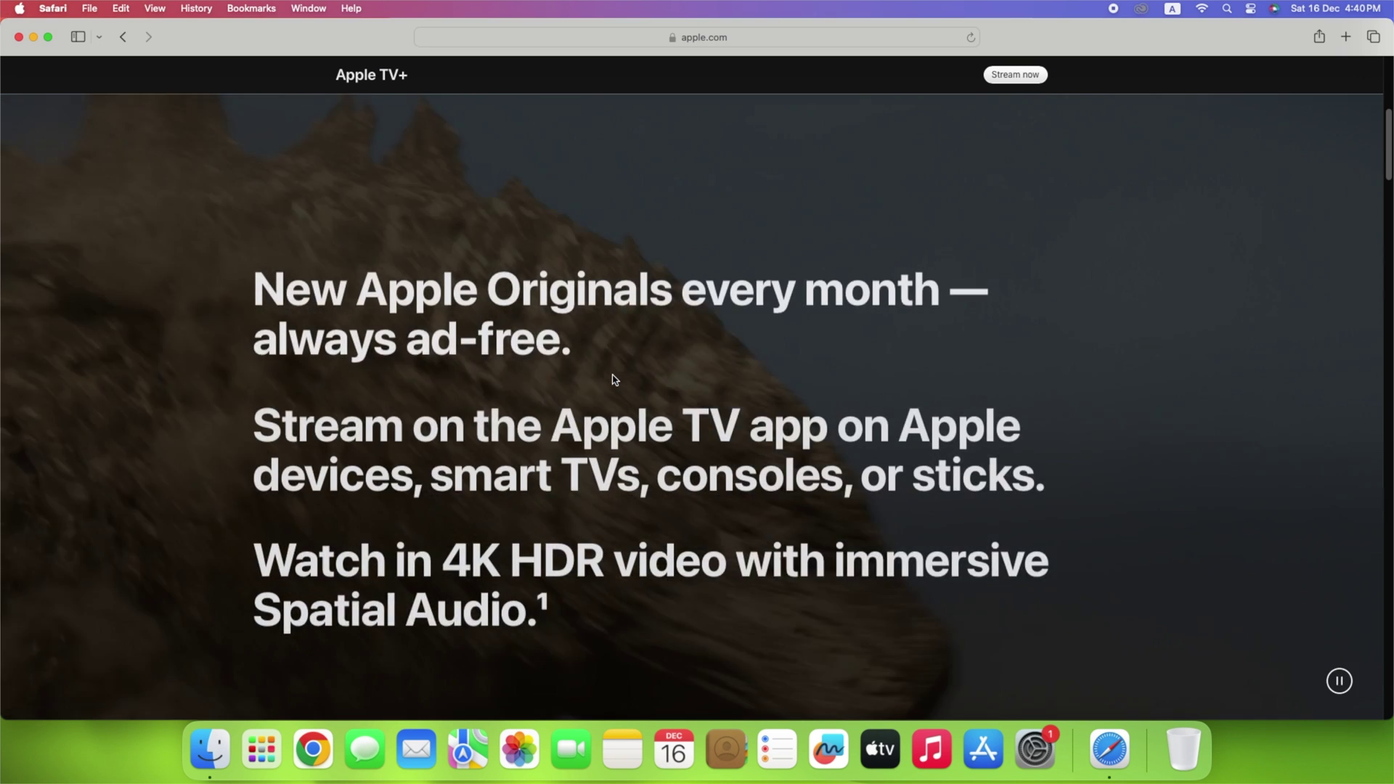
scroll(613, 377, down, 3)
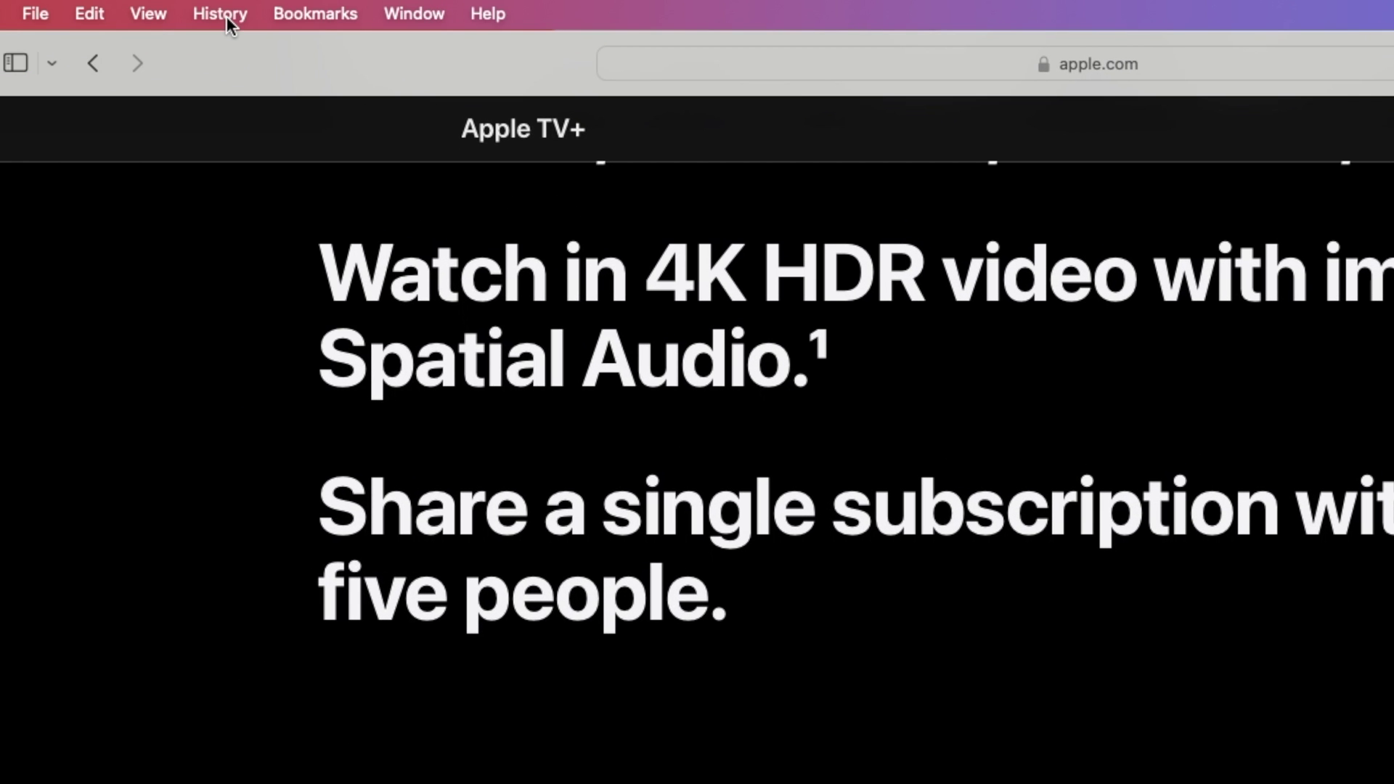
- Use History > Search Results SnapBack to jump back to the Google results
click(226, 16)
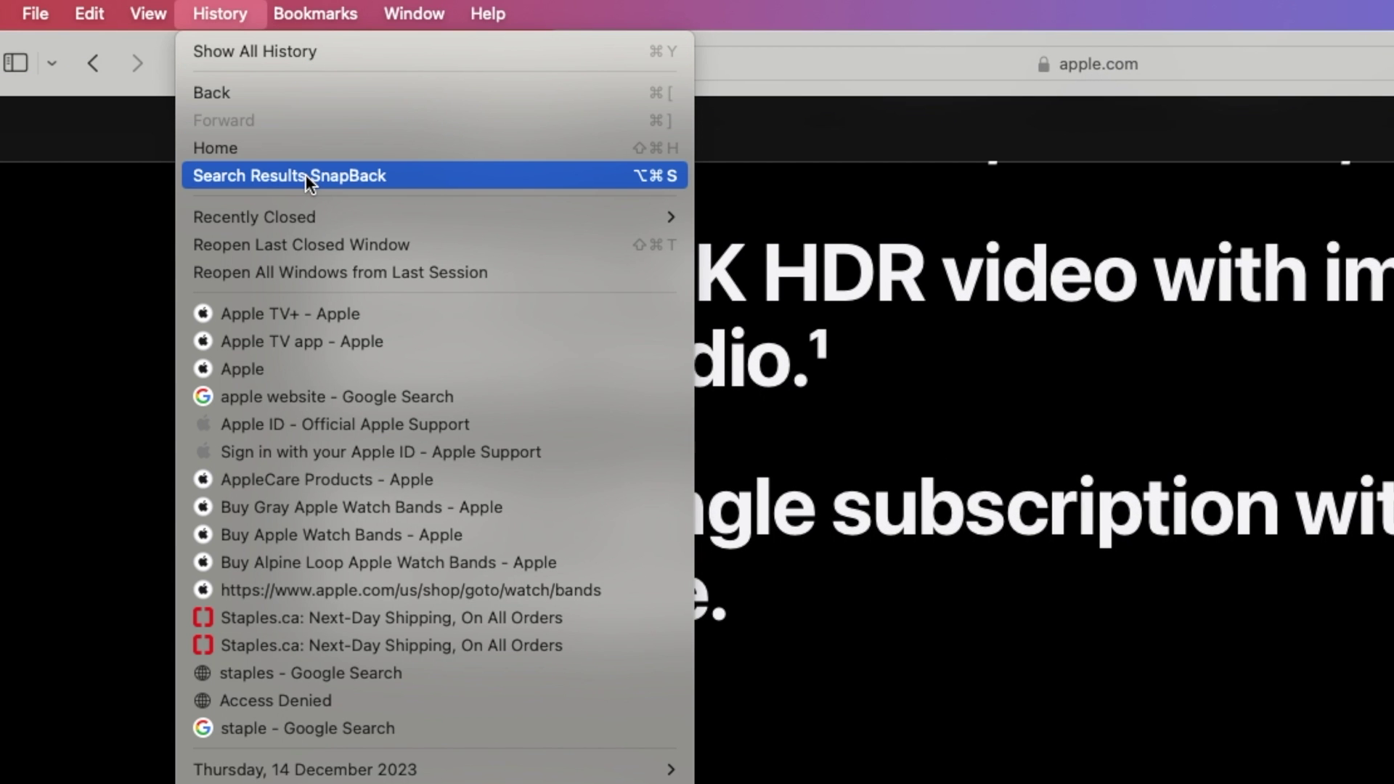
click(437, 177)
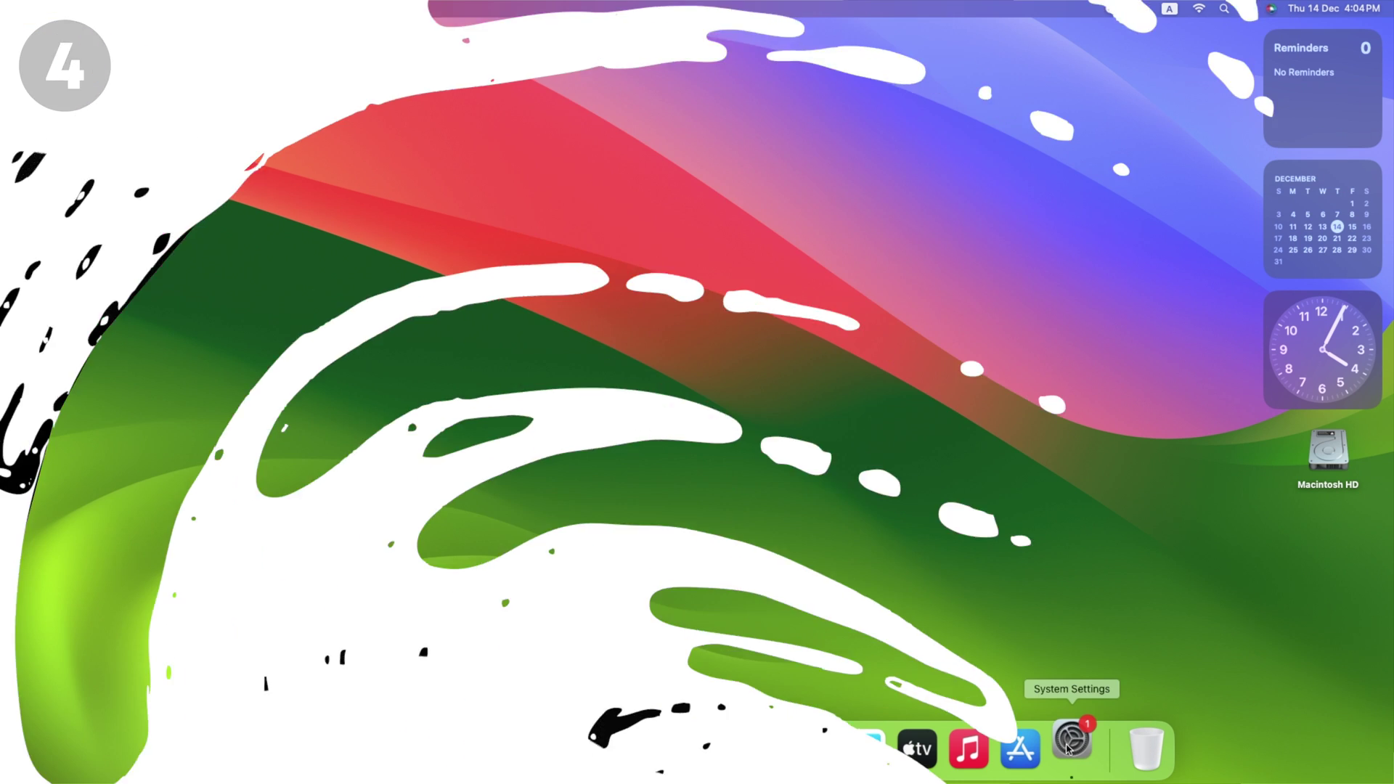
- Go to Desktop & Dock settings and open the Hot Corners panel
scroll(552, 438, down, 2)
scroll(552, 438, down, 2)
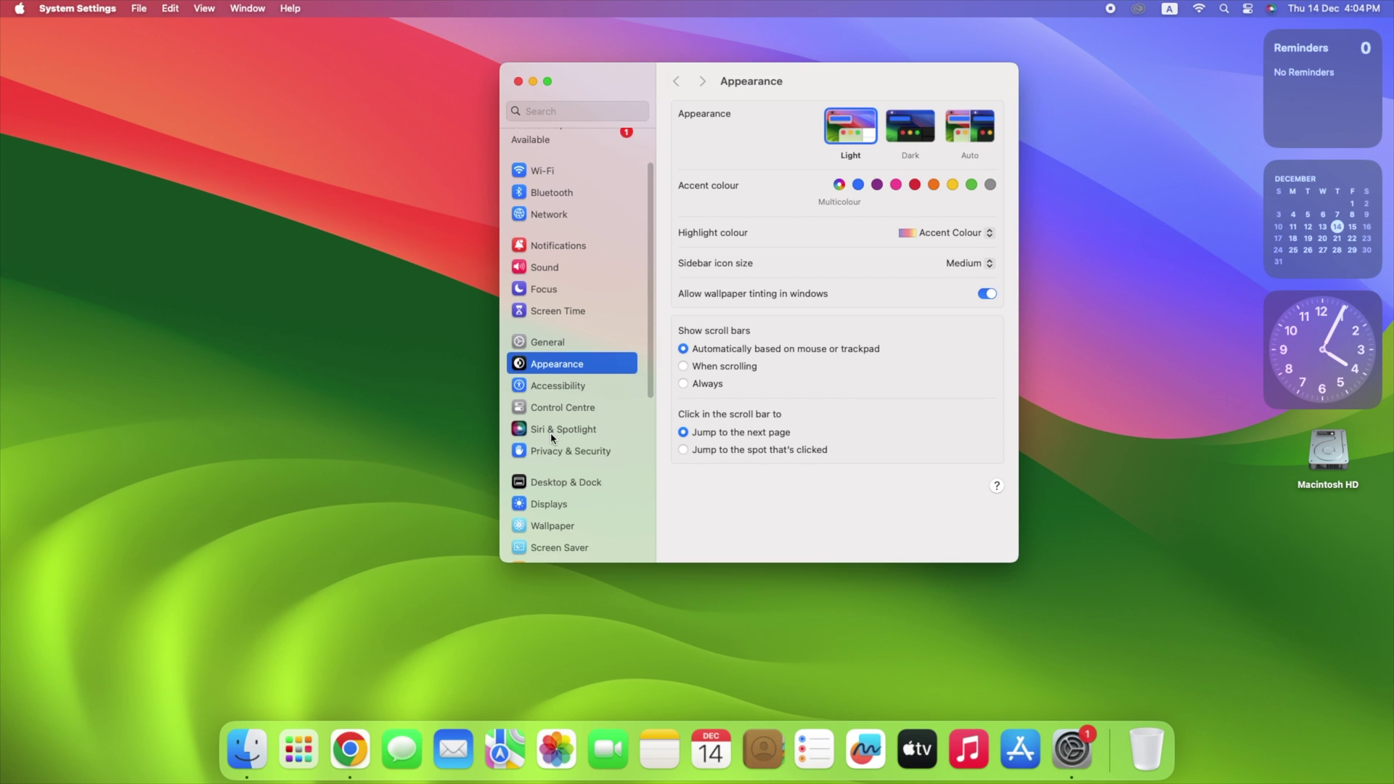
click(576, 470)
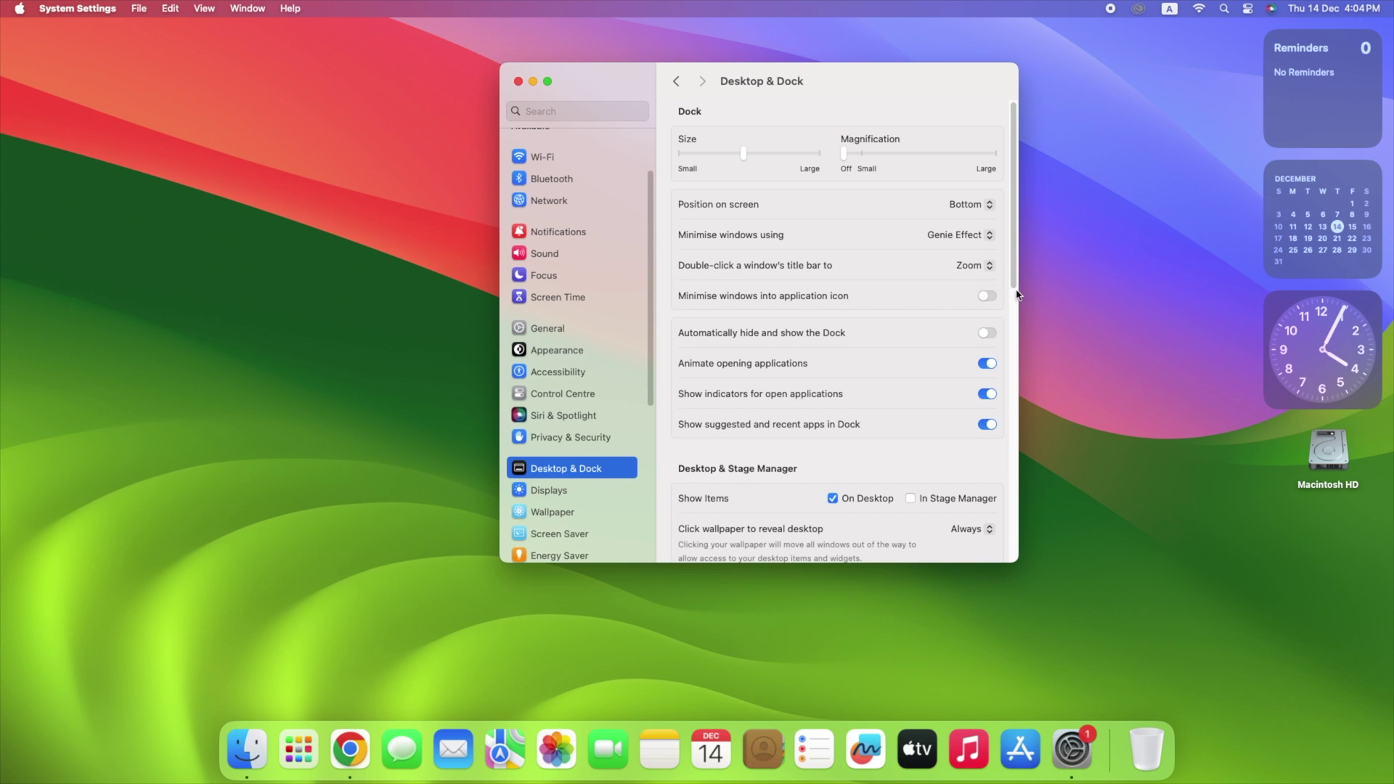
scroll(1003, 324, down, 4)
scroll(1003, 324, down, 10)
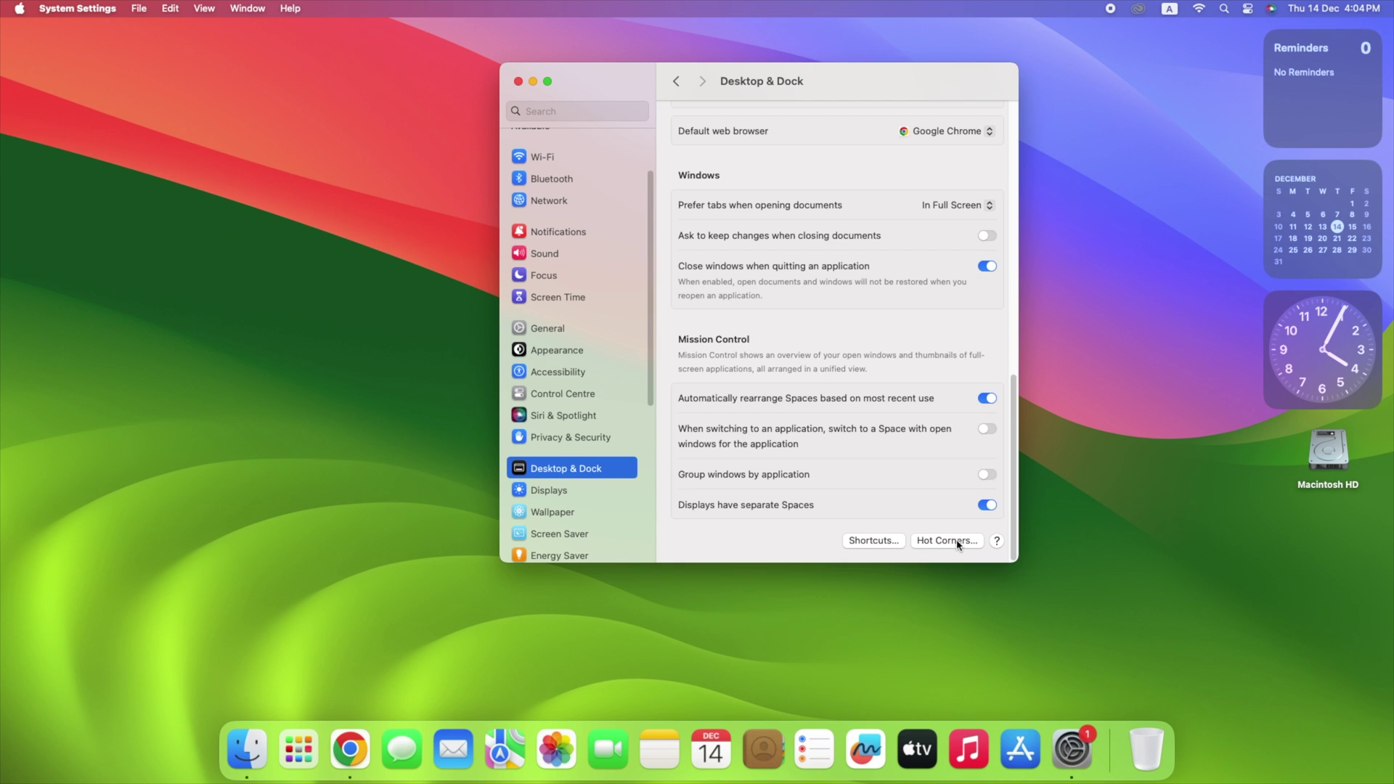
click(955, 542)
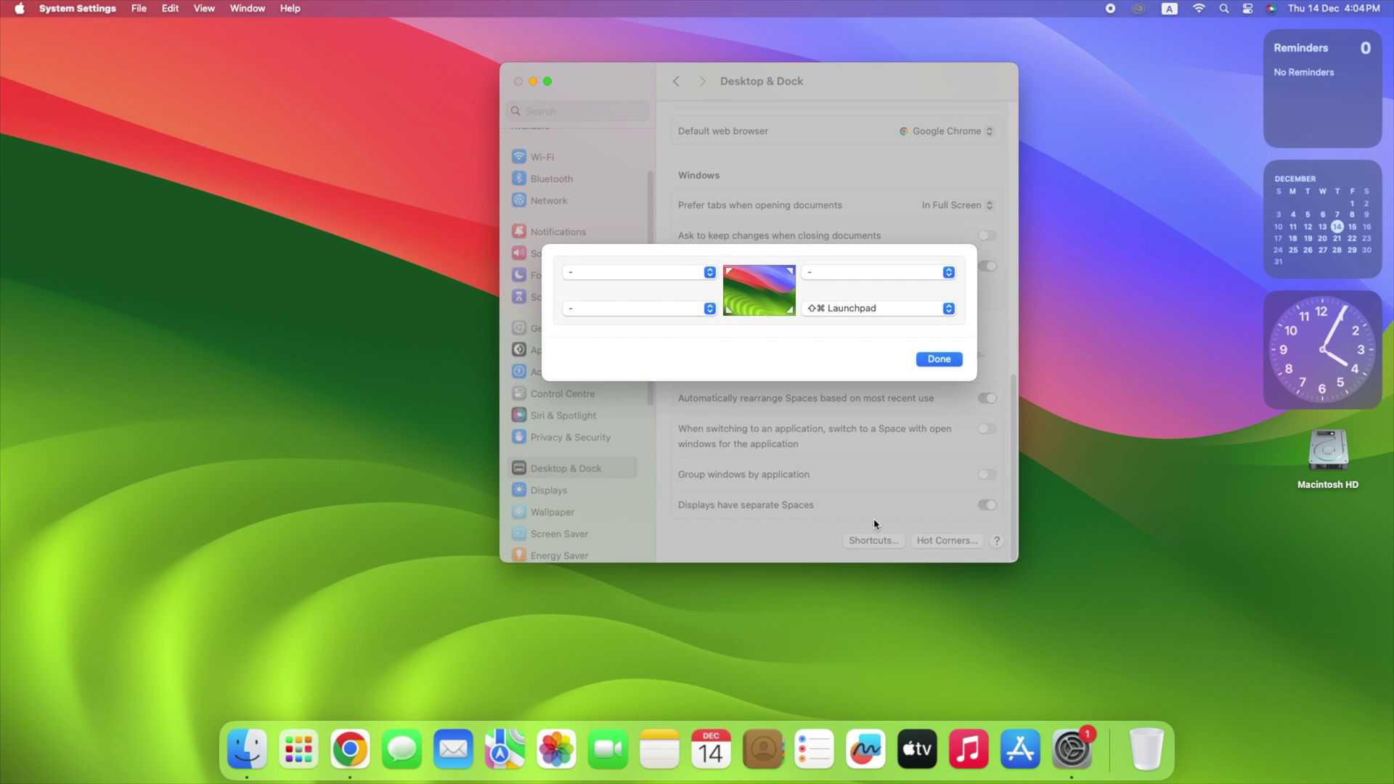
- Assign Application Windows to the top-right corner, requiring Shift+Command, then check the top-left corner menu
click(949, 274)
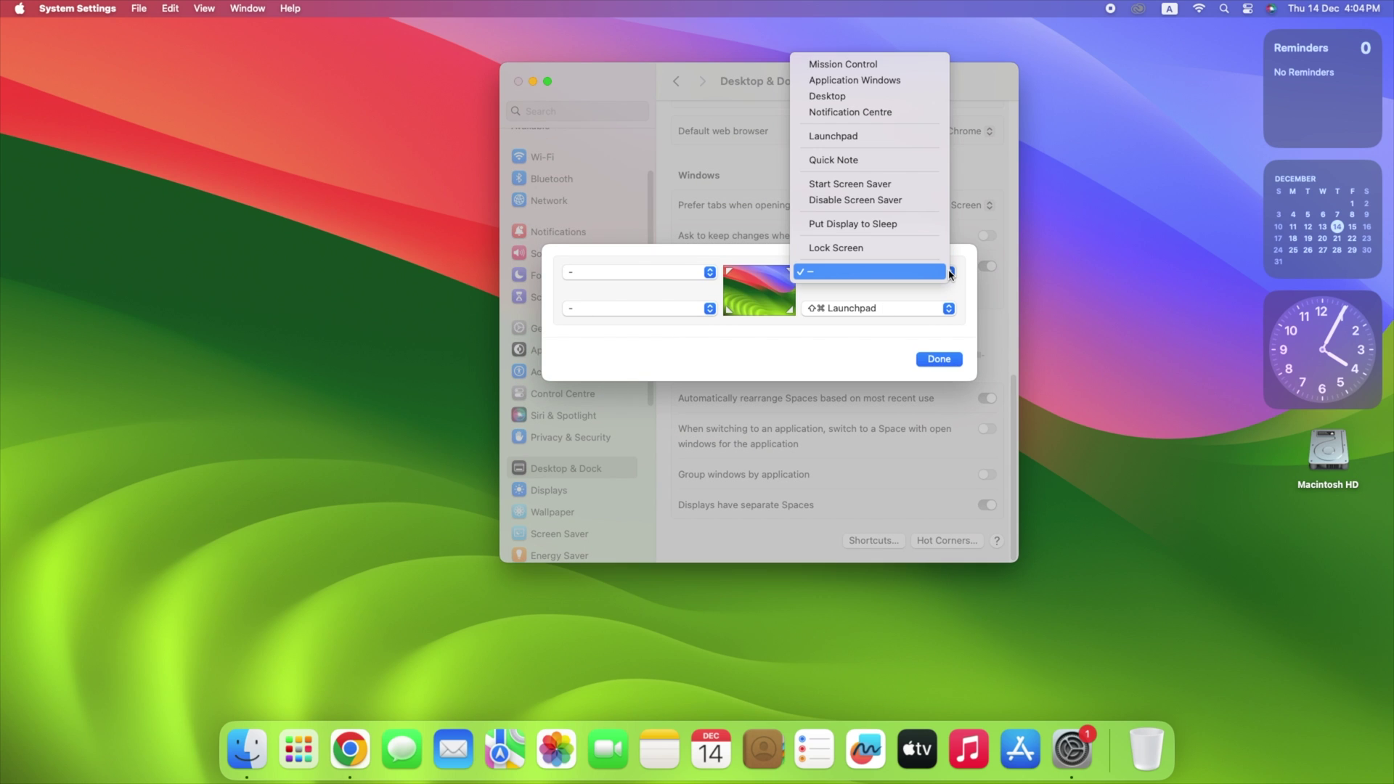
key(shift)
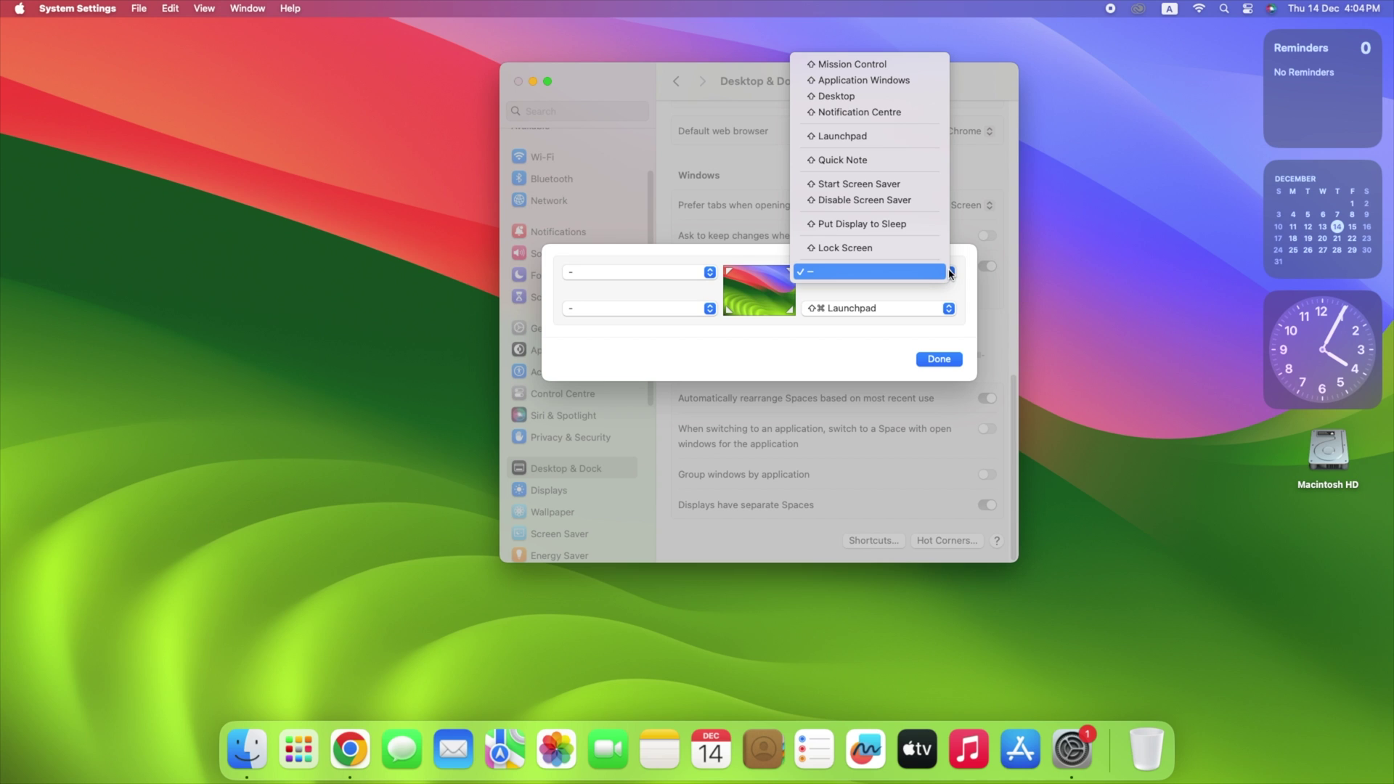
key(super)
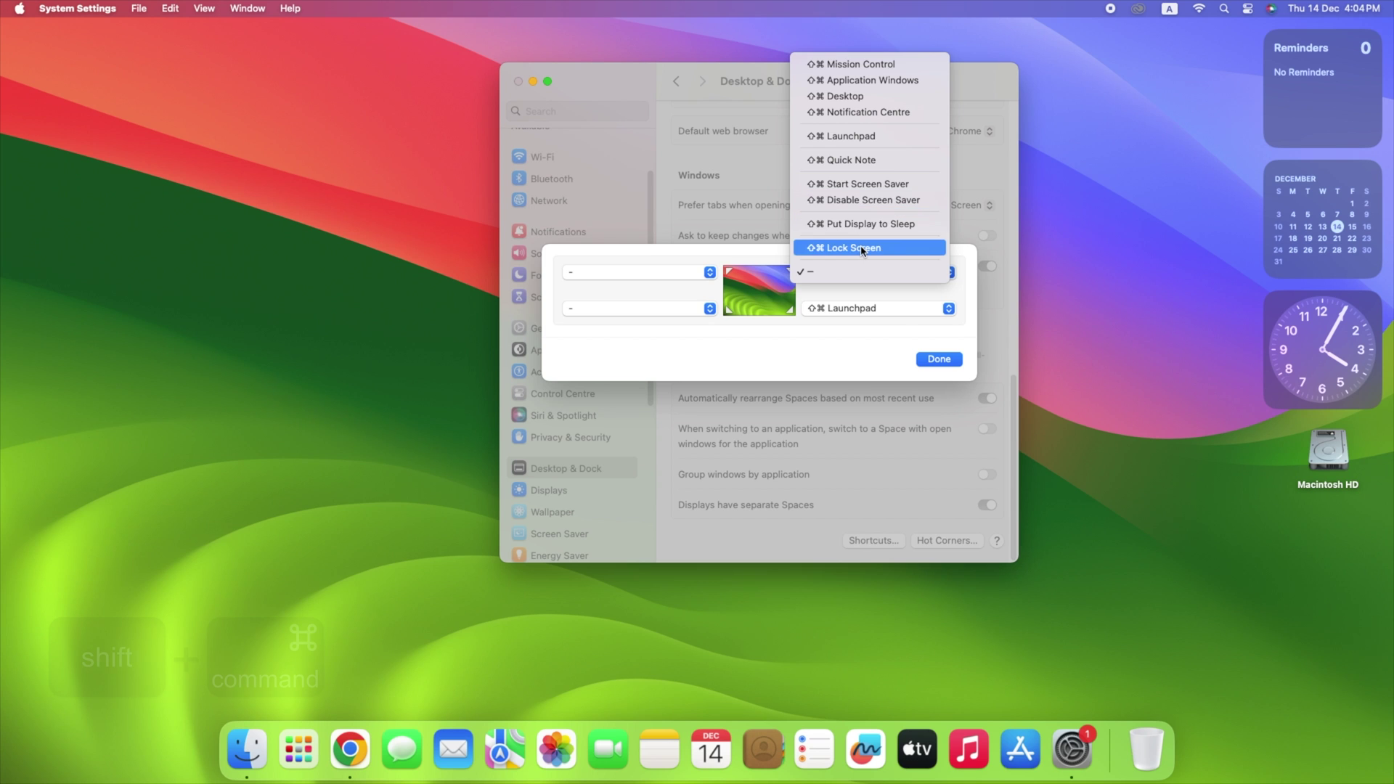
shift+super+click(871, 80)
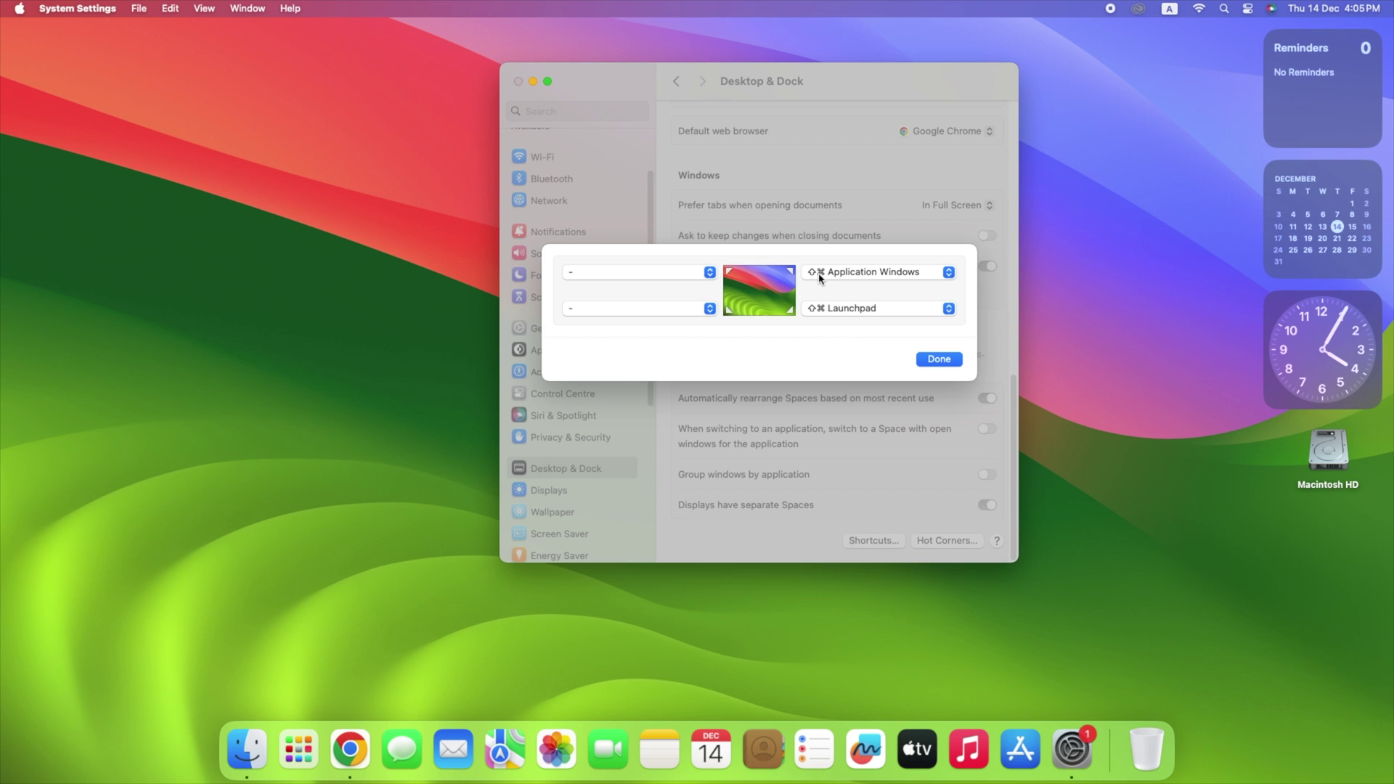
click(709, 273)
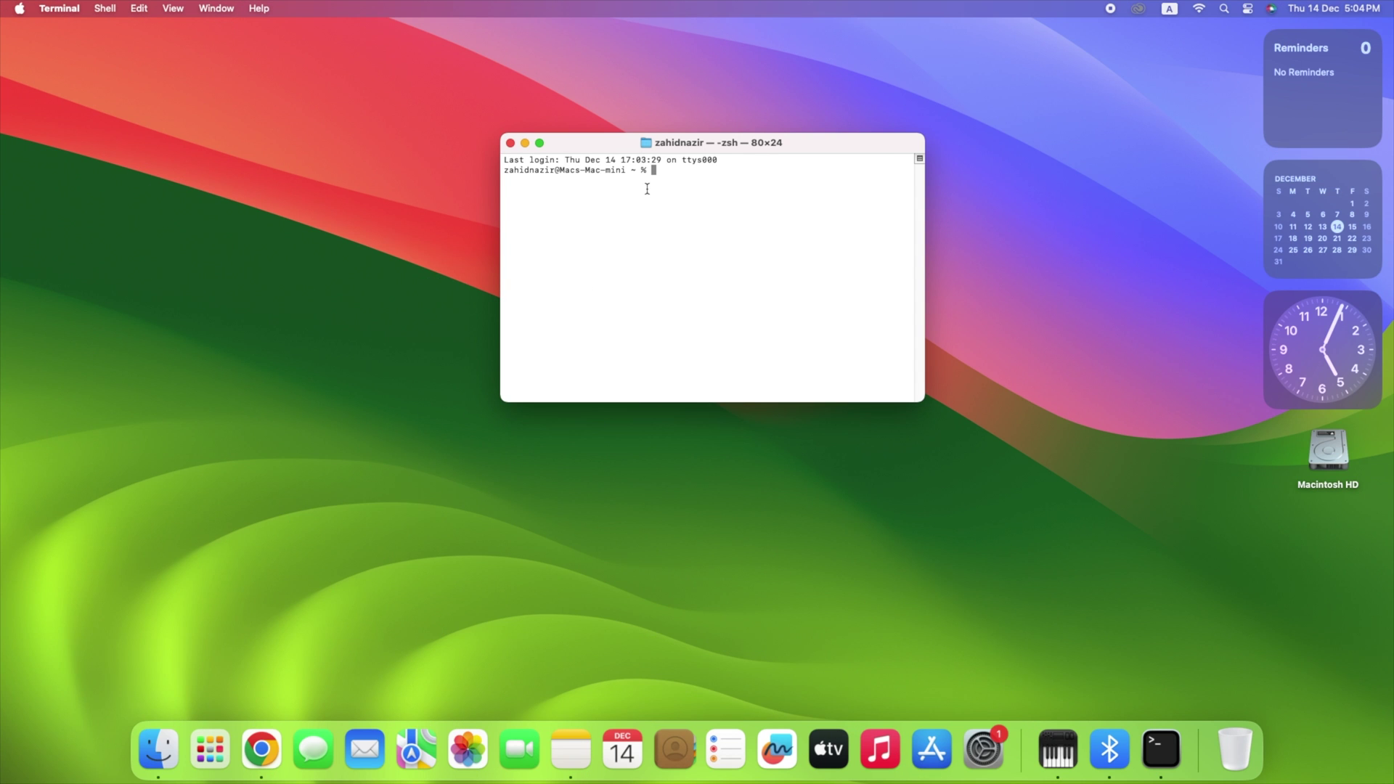
- Run the defaults commands to show 10 recent Dock apps, restart the Dock, and launch Illustrator from recents
text(defaults write com.apple.dock show-recents -bool true; defaults write com.apple.dock show-recent-count -int 10; killall Dock)
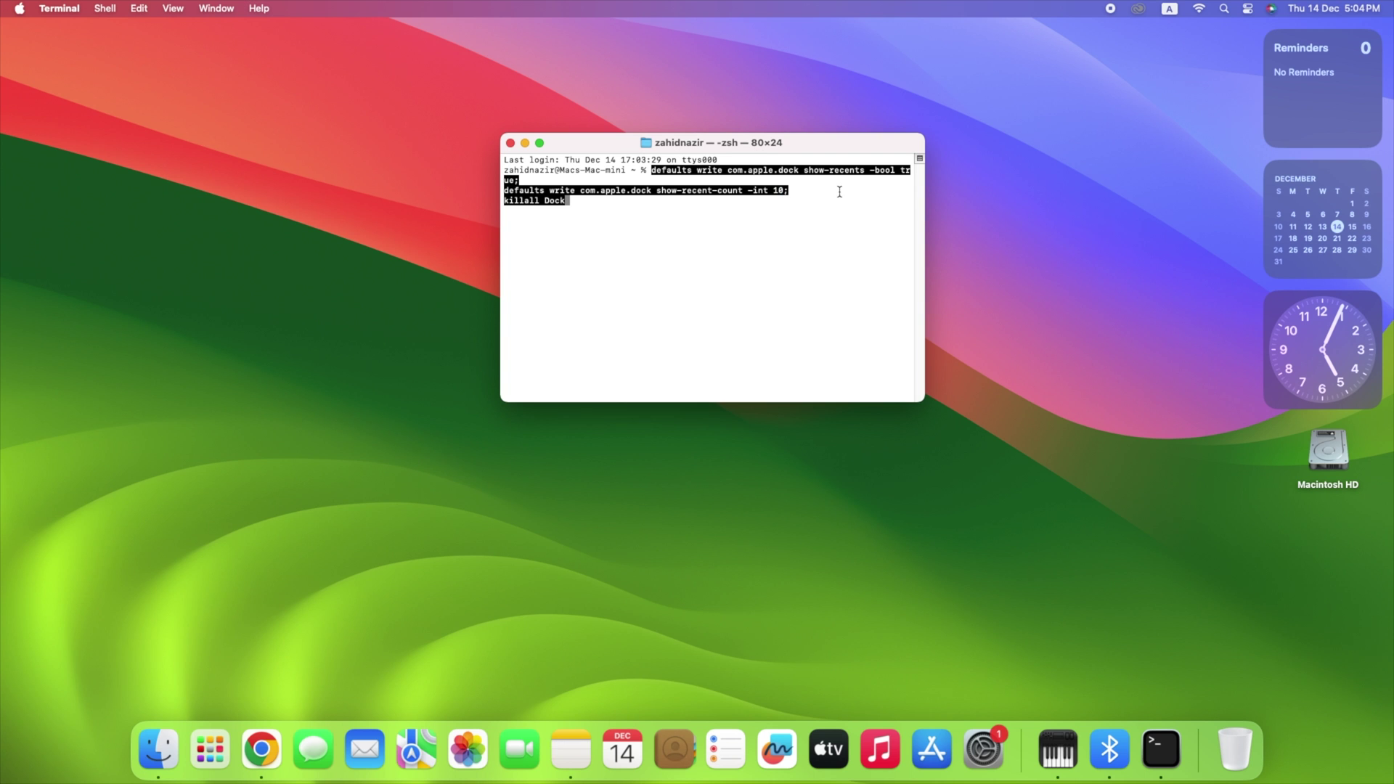
key(Return)
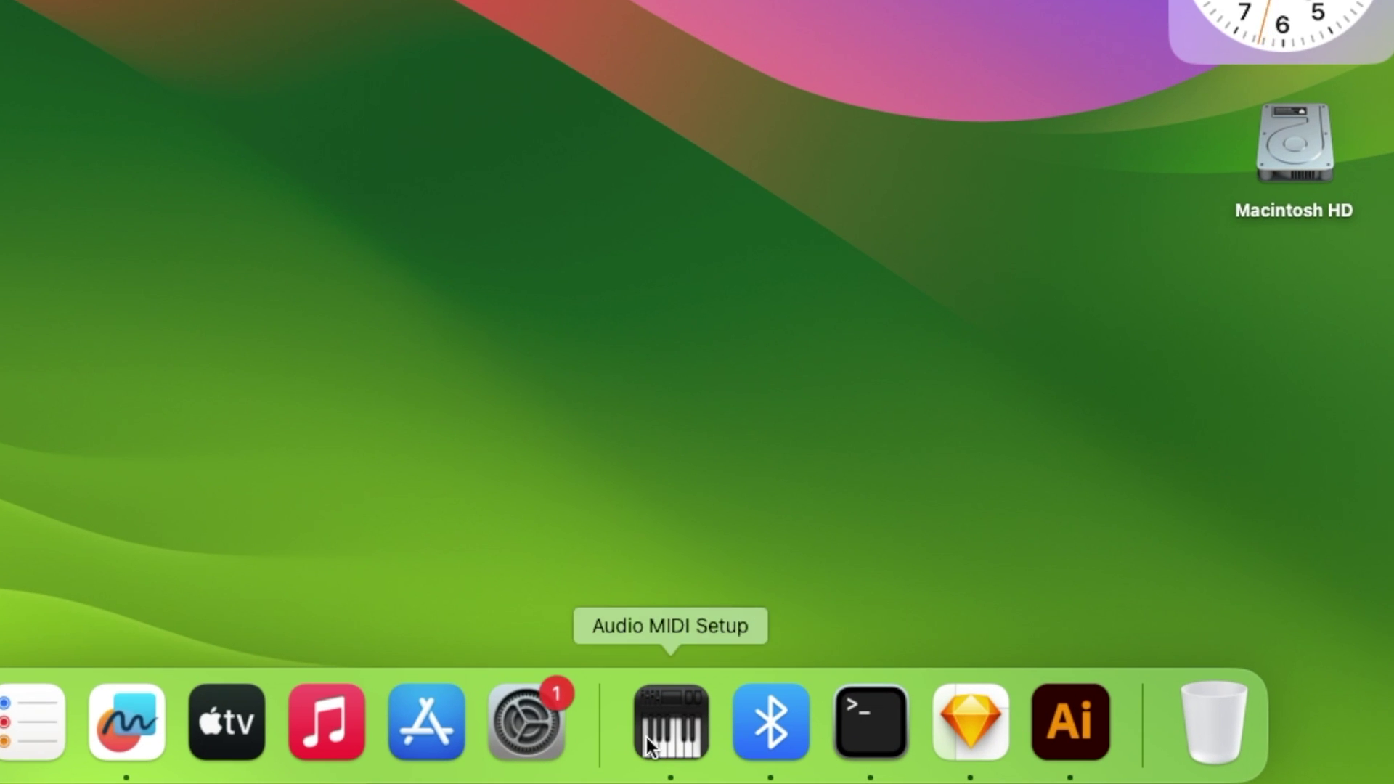
click(1098, 714)
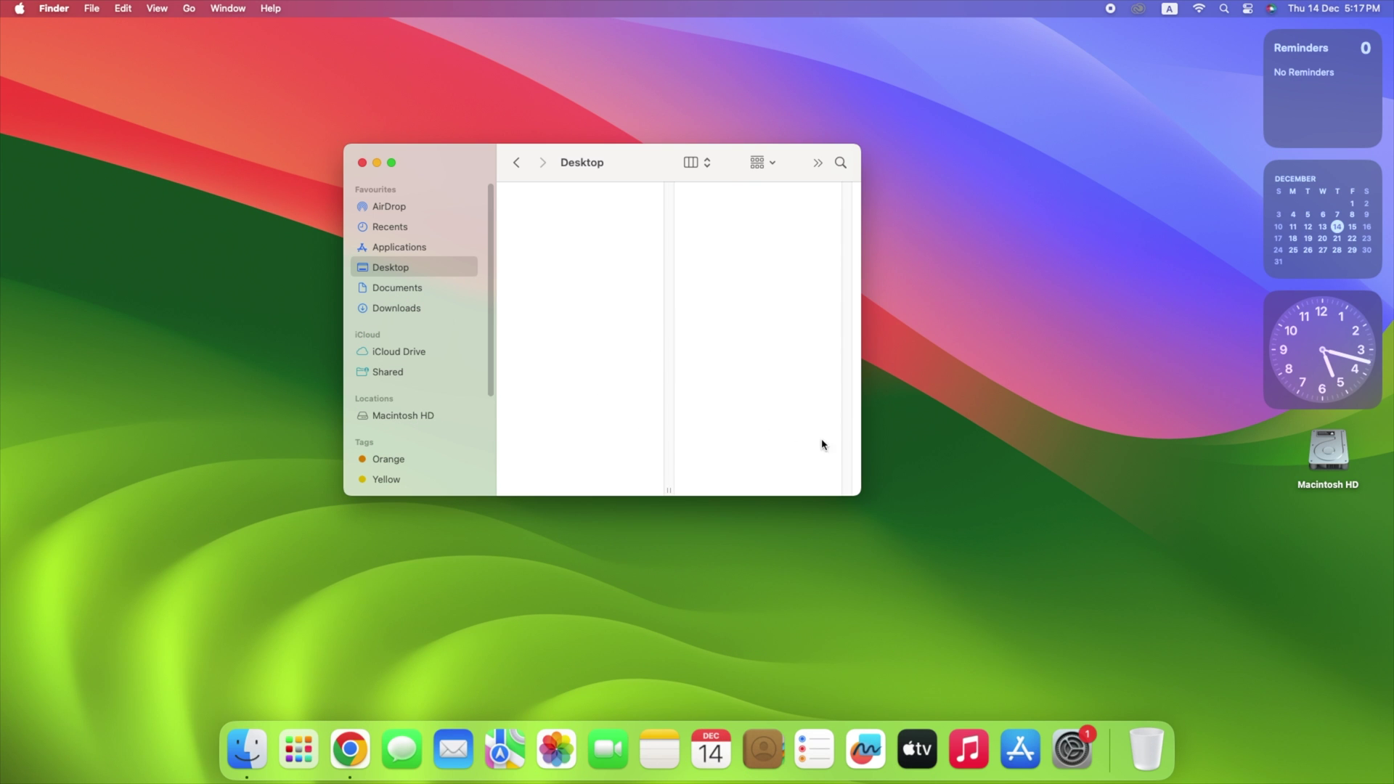
- Hold Option to resize the Finder Desktop window symmetrically from its centre
key(alt)
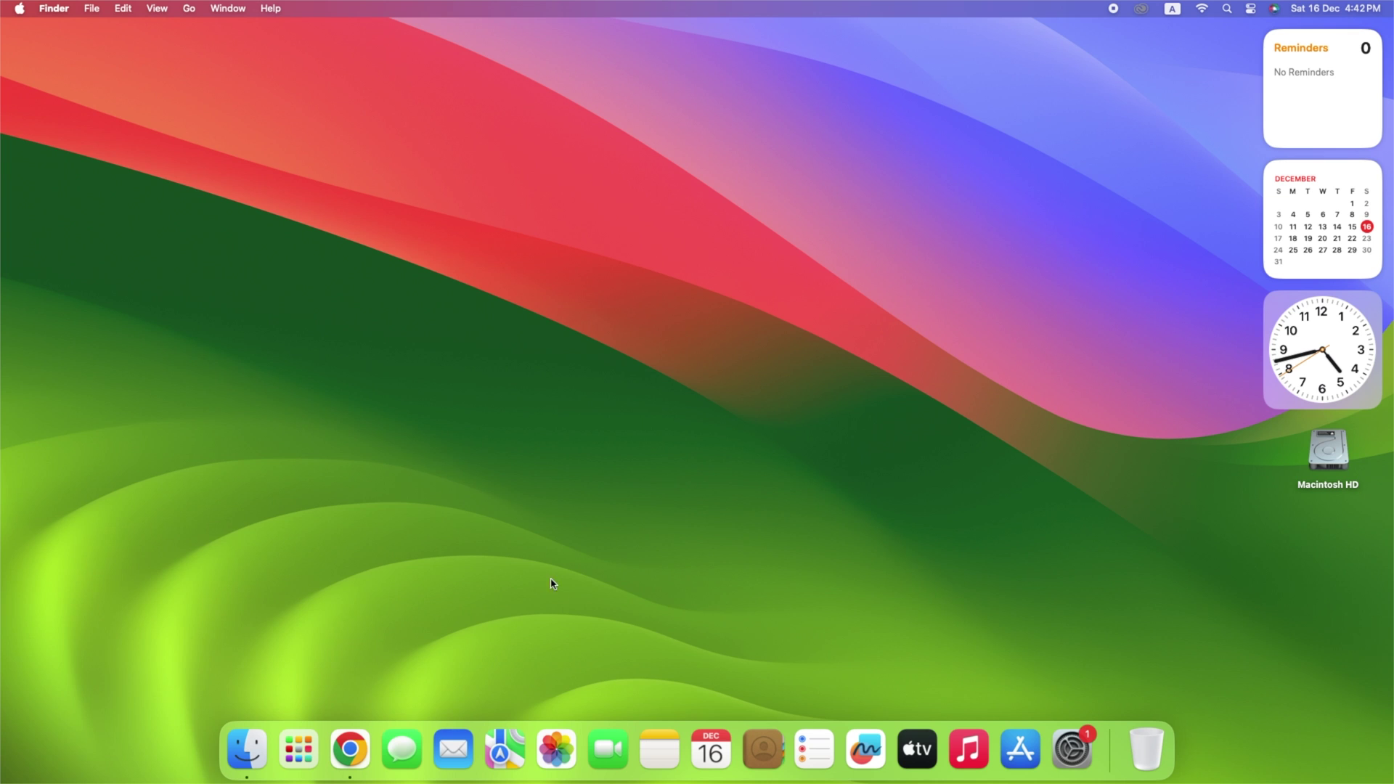
- Launch Mail, set New message notifications to VIPs in General settings, keep the sound unchanged, and close settings
click(453, 750)
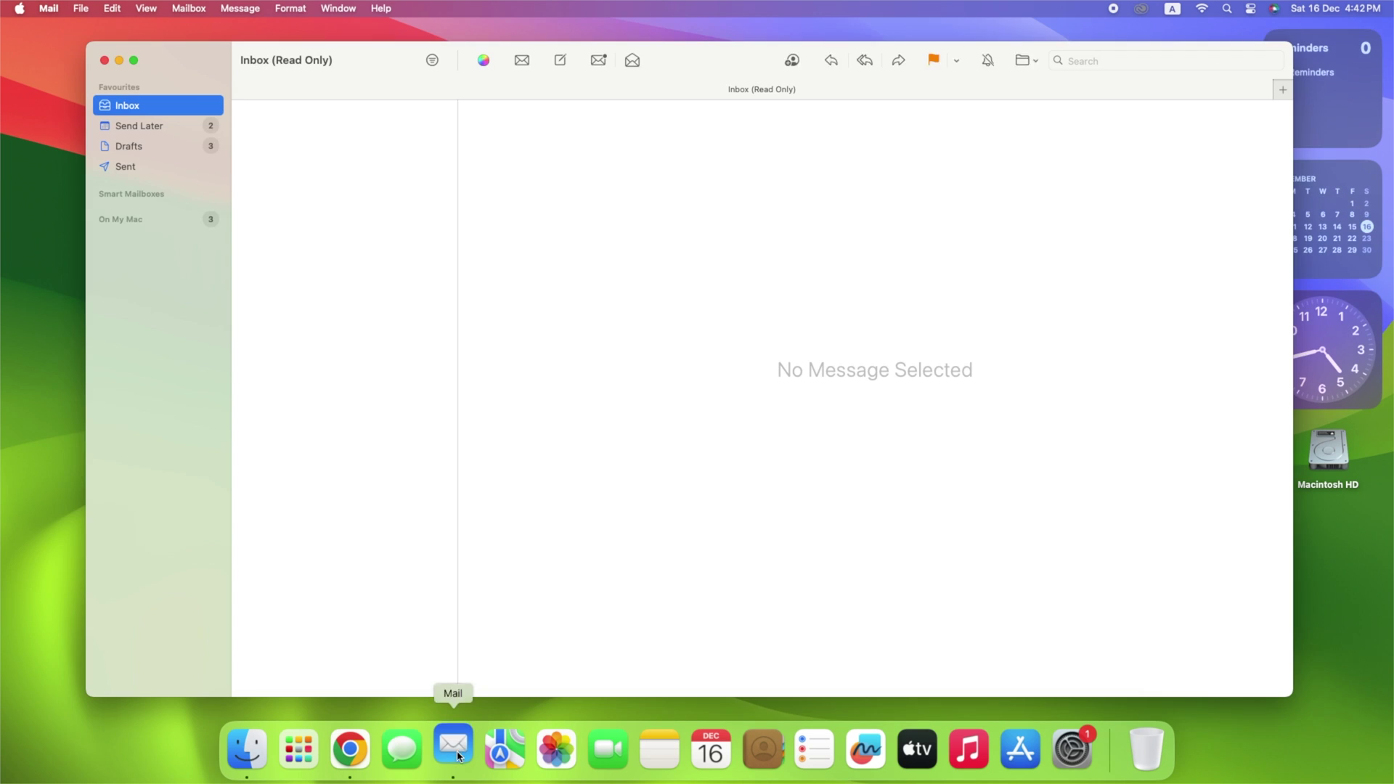
click(49, 8)
key(Escape)
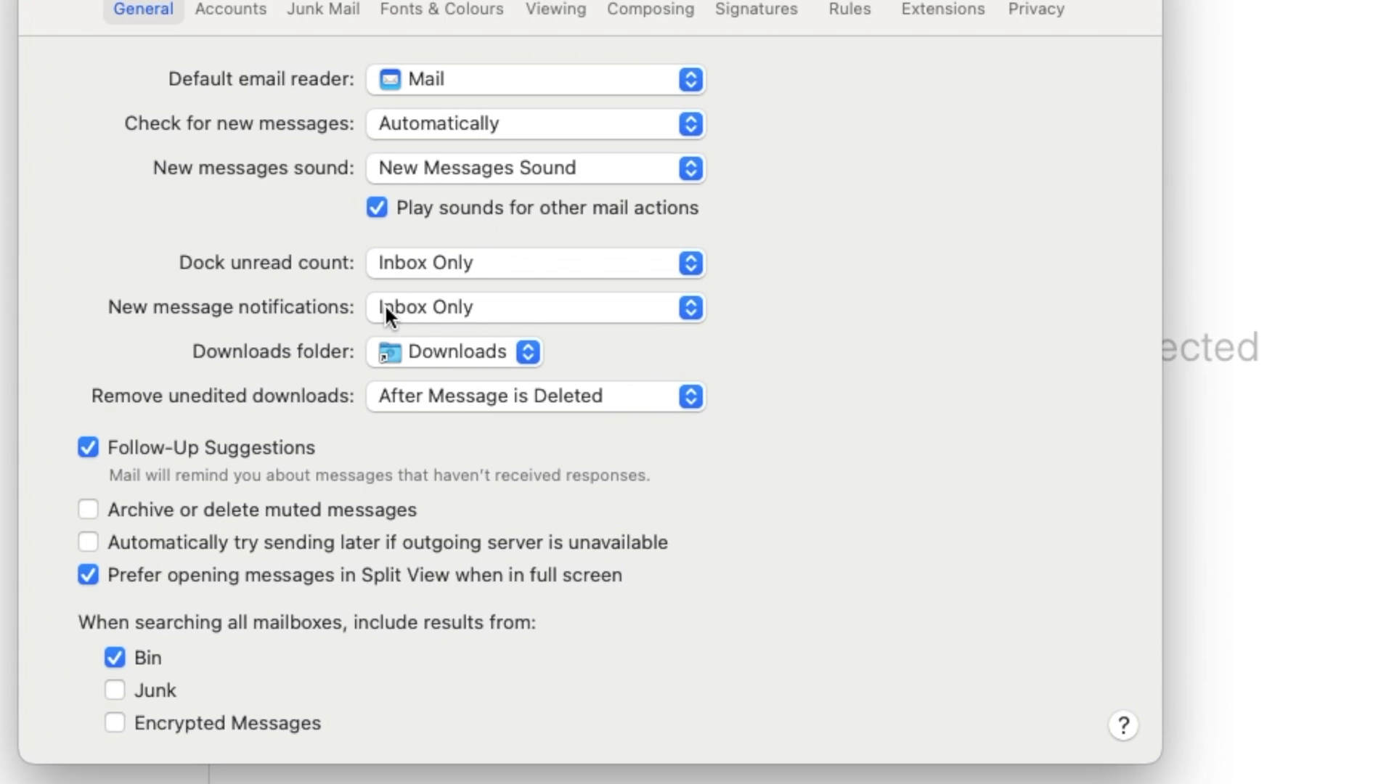
click(674, 306)
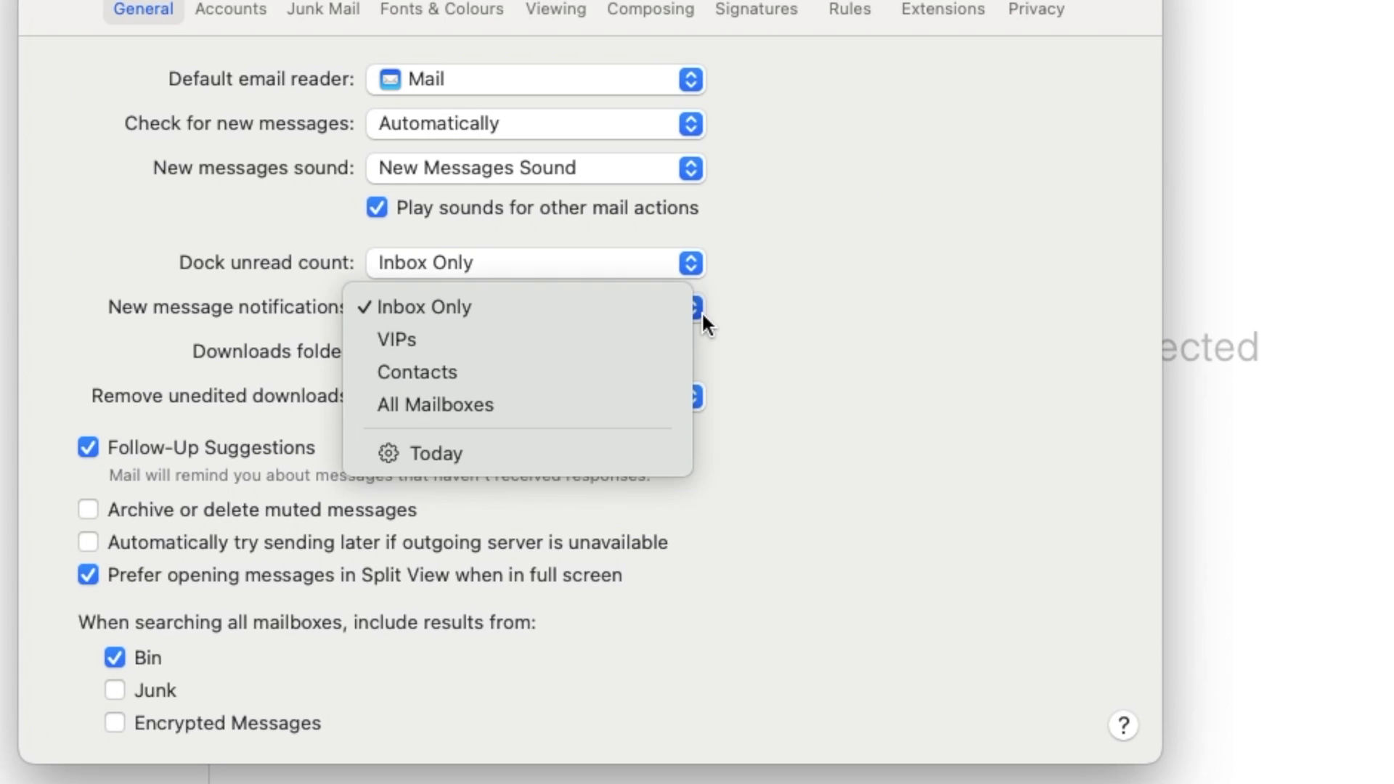
click(481, 345)
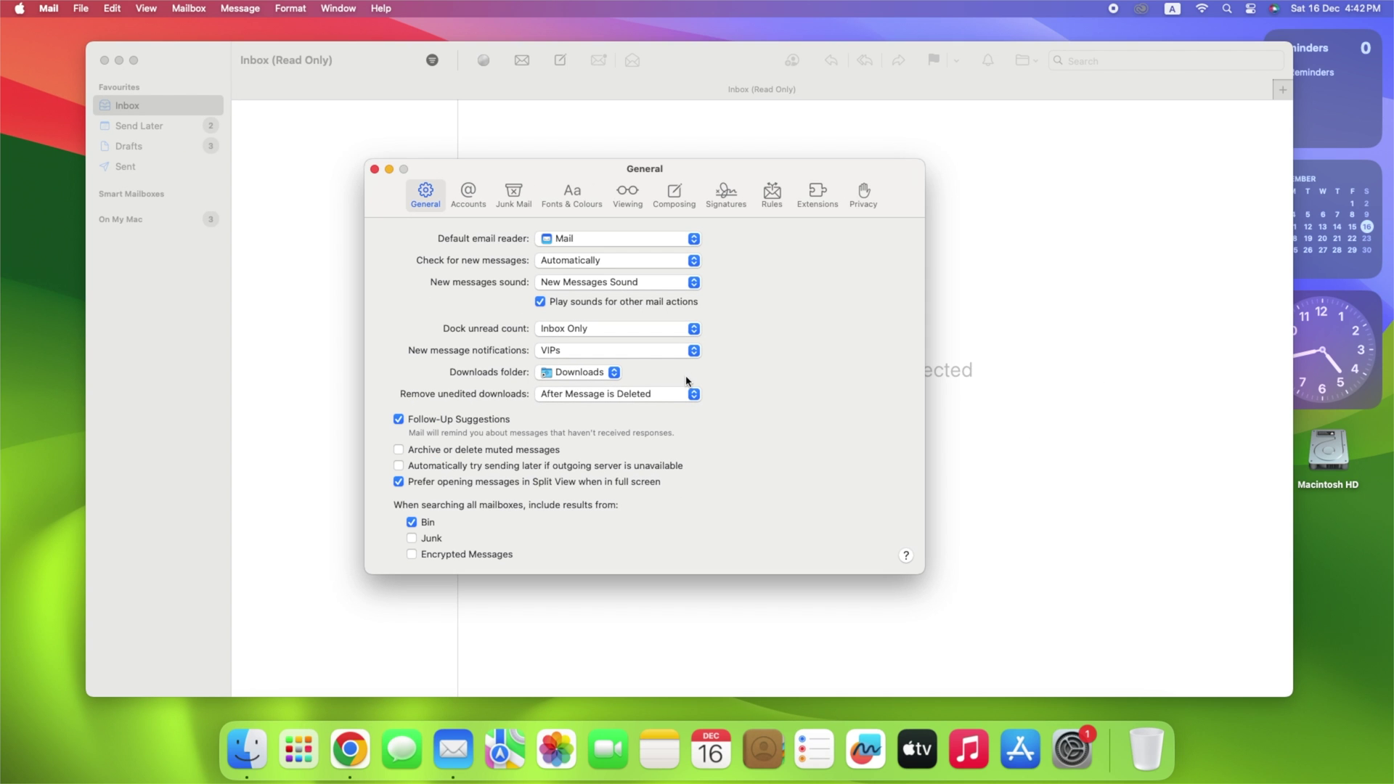
click(679, 285)
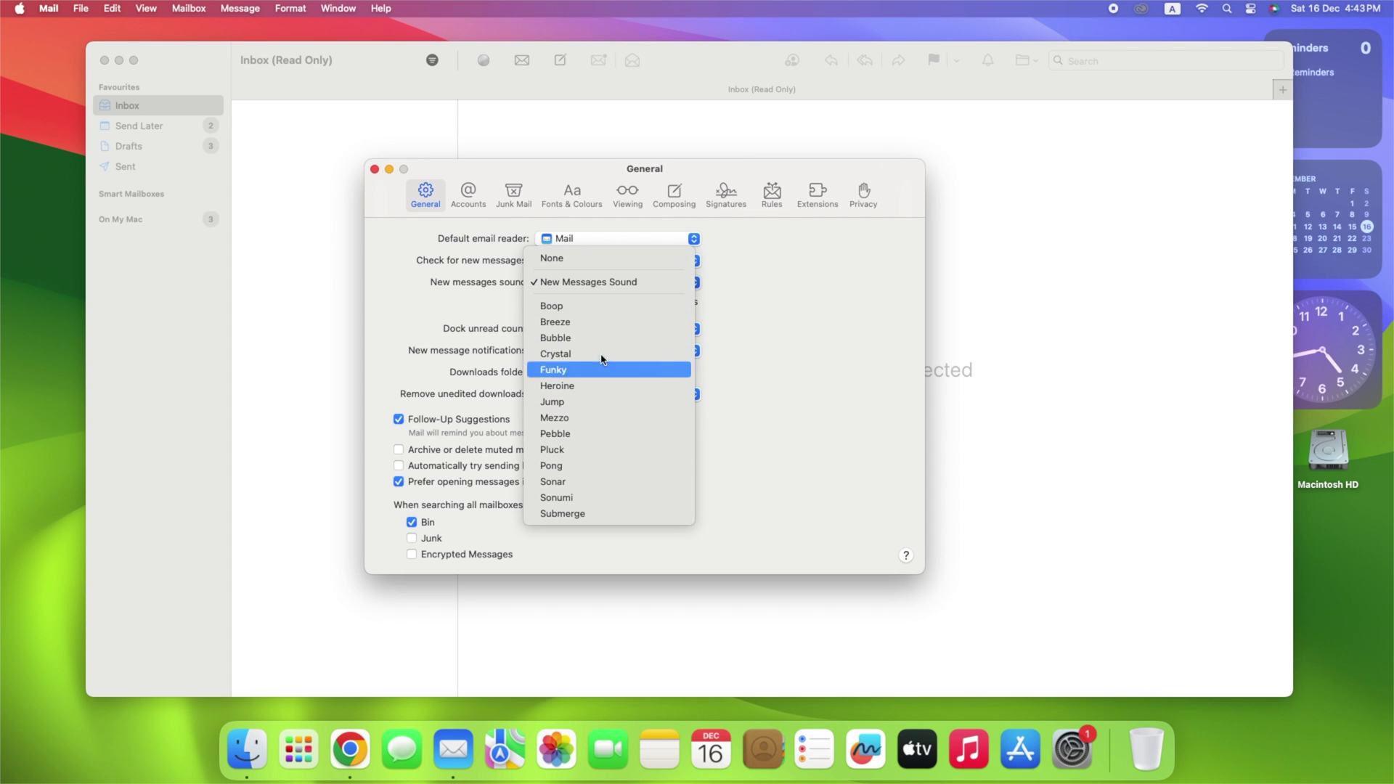
click(598, 288)
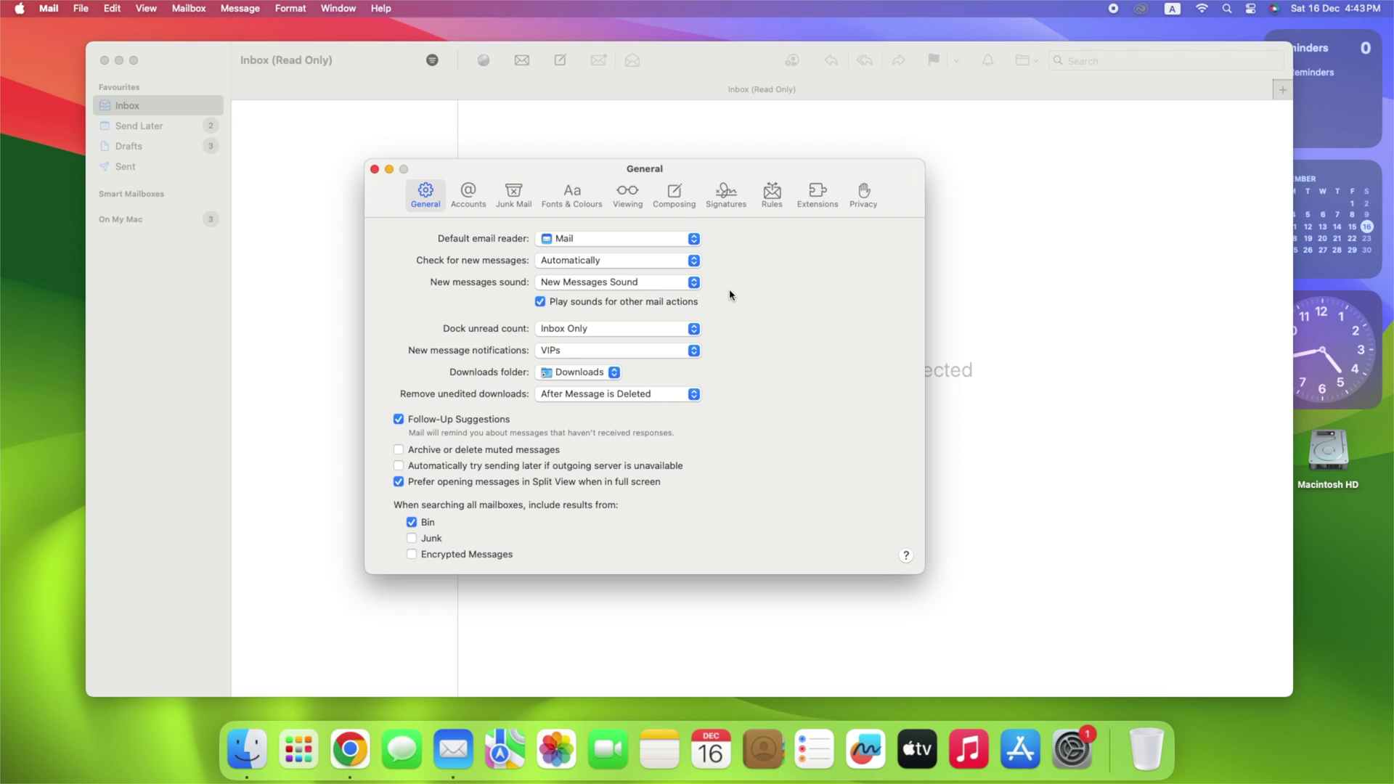
click(375, 170)
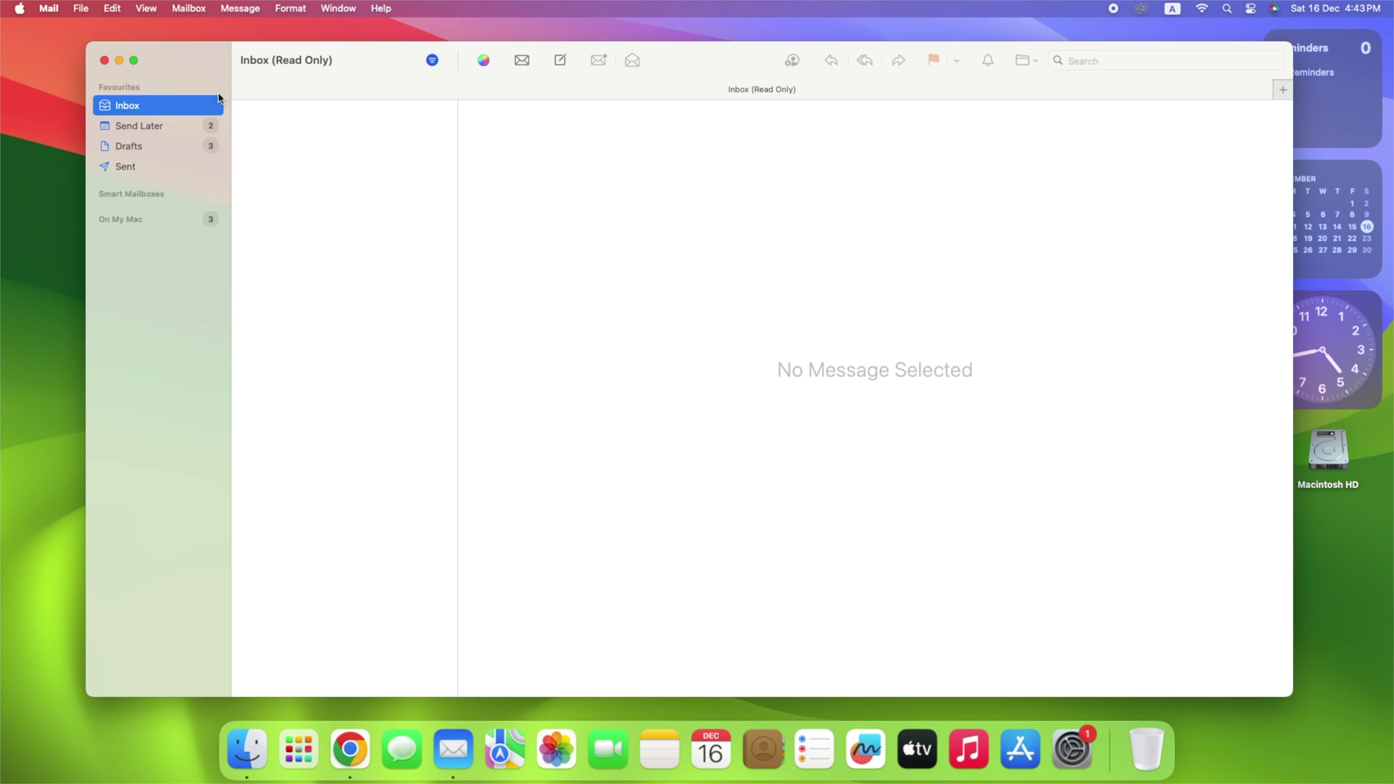
- Close Mail and turn on Window > Keep on Top for the Aim Apple note
click(105, 61)
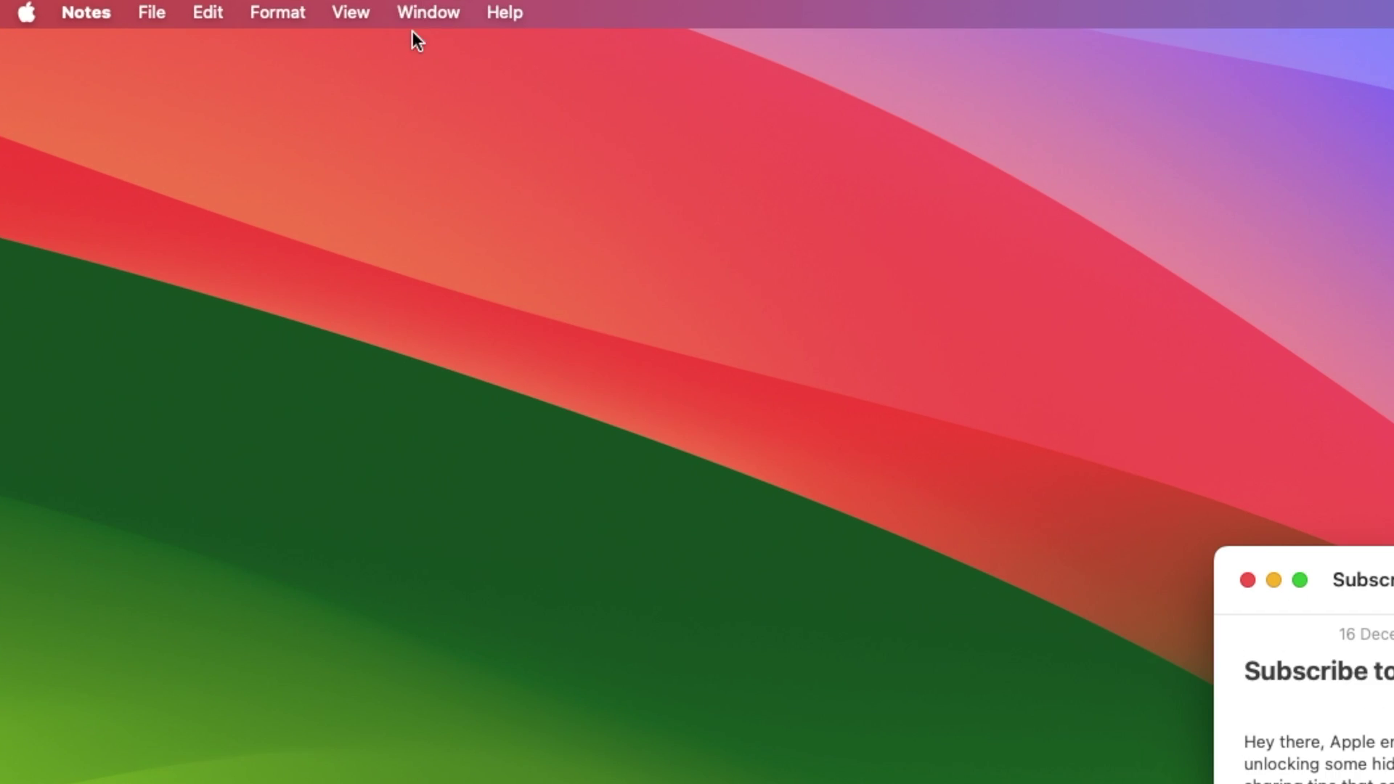
click(417, 10)
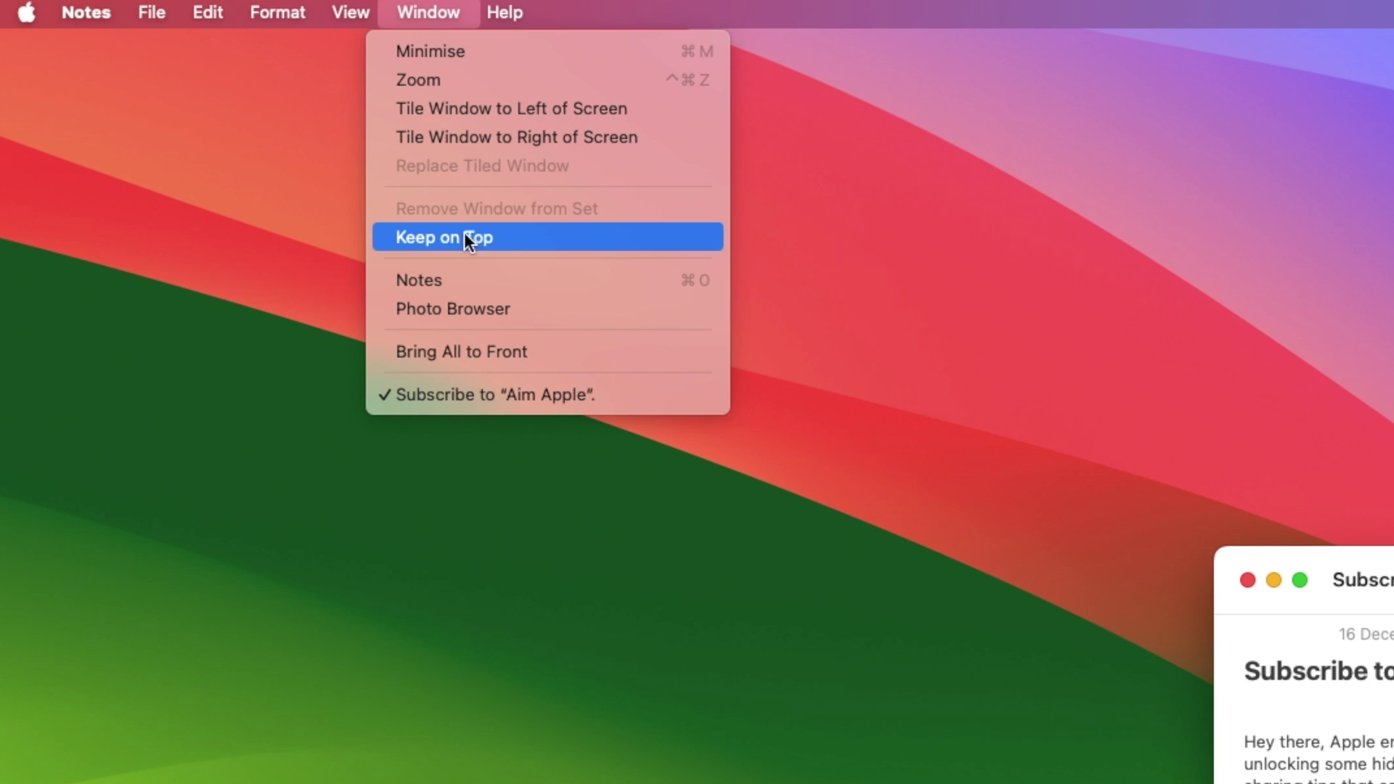
click(539, 237)
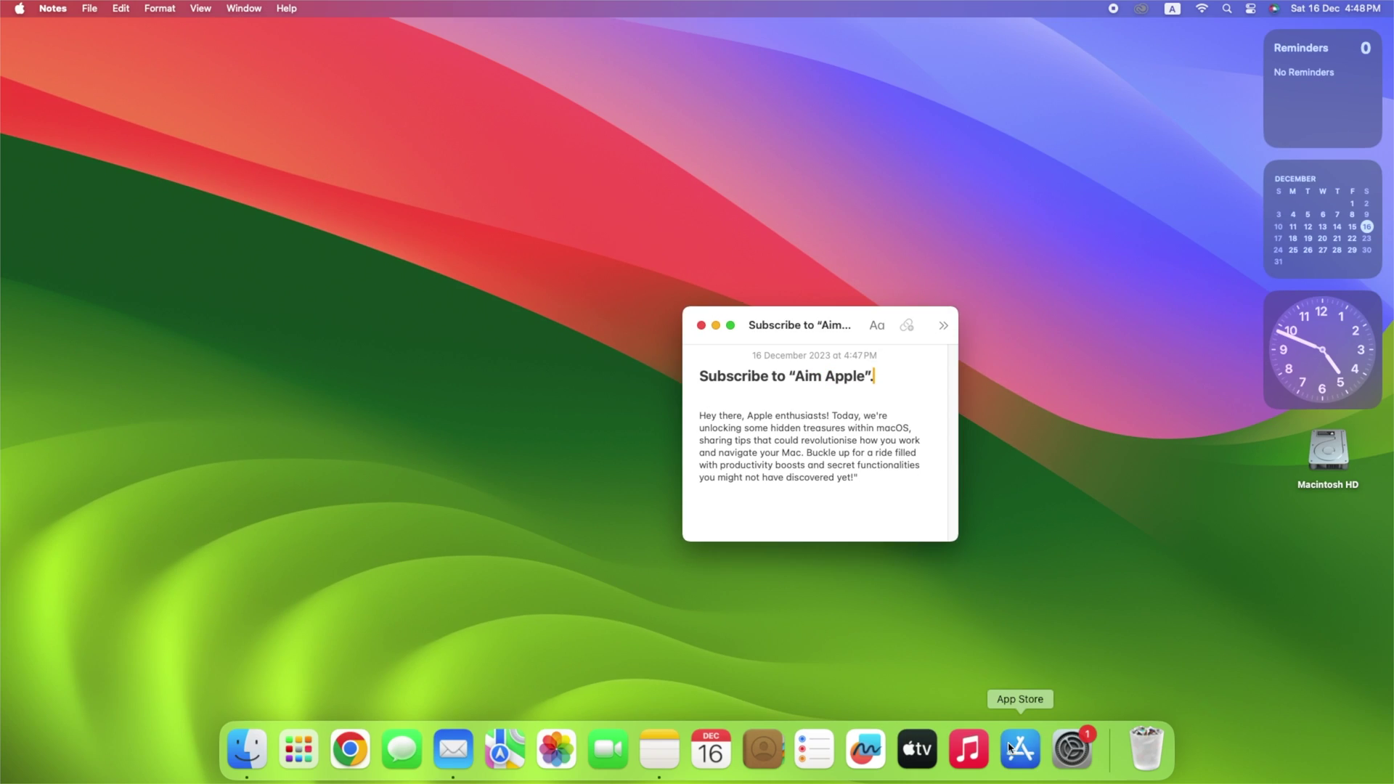
- Confirm the note floats above the App Store and Finder, then close Finder
click(1021, 752)
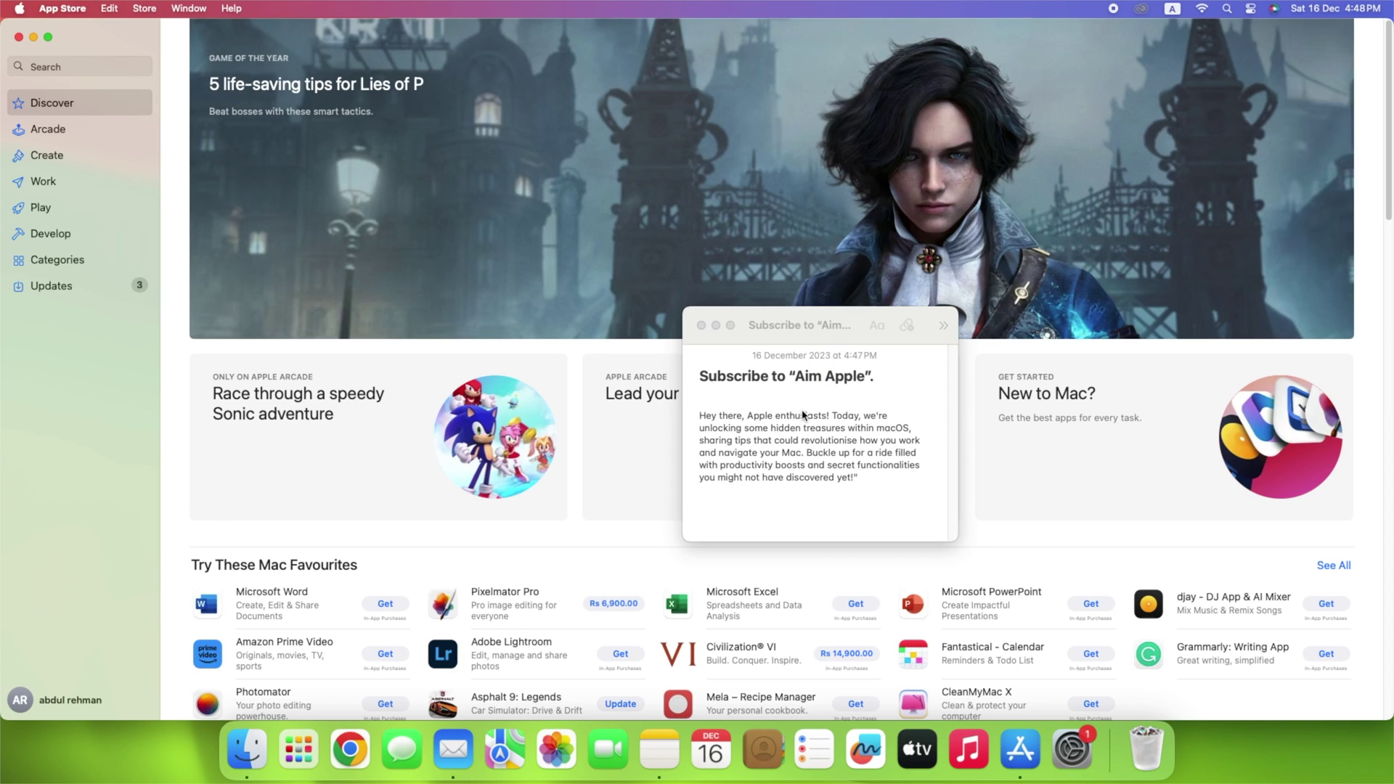
click(247, 750)
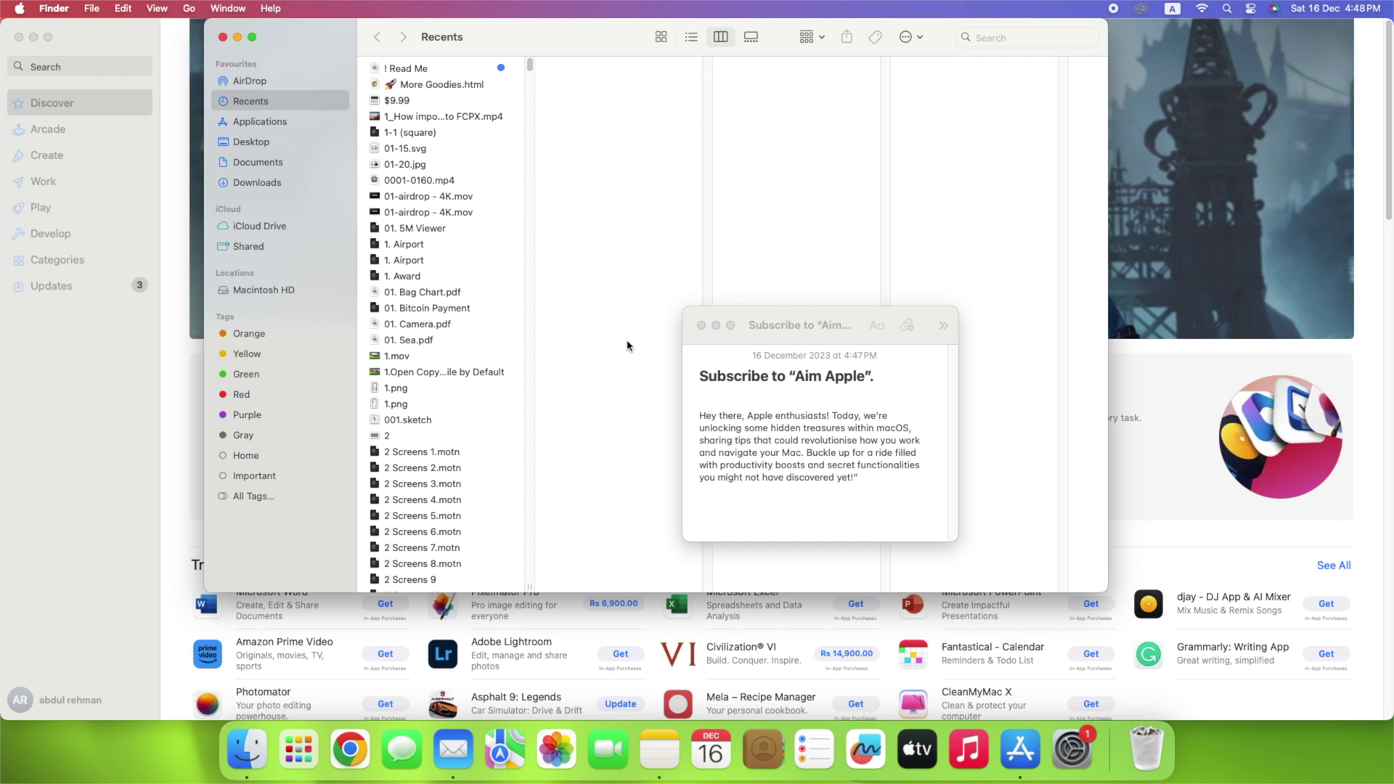
click(786, 319)
click(225, 37)
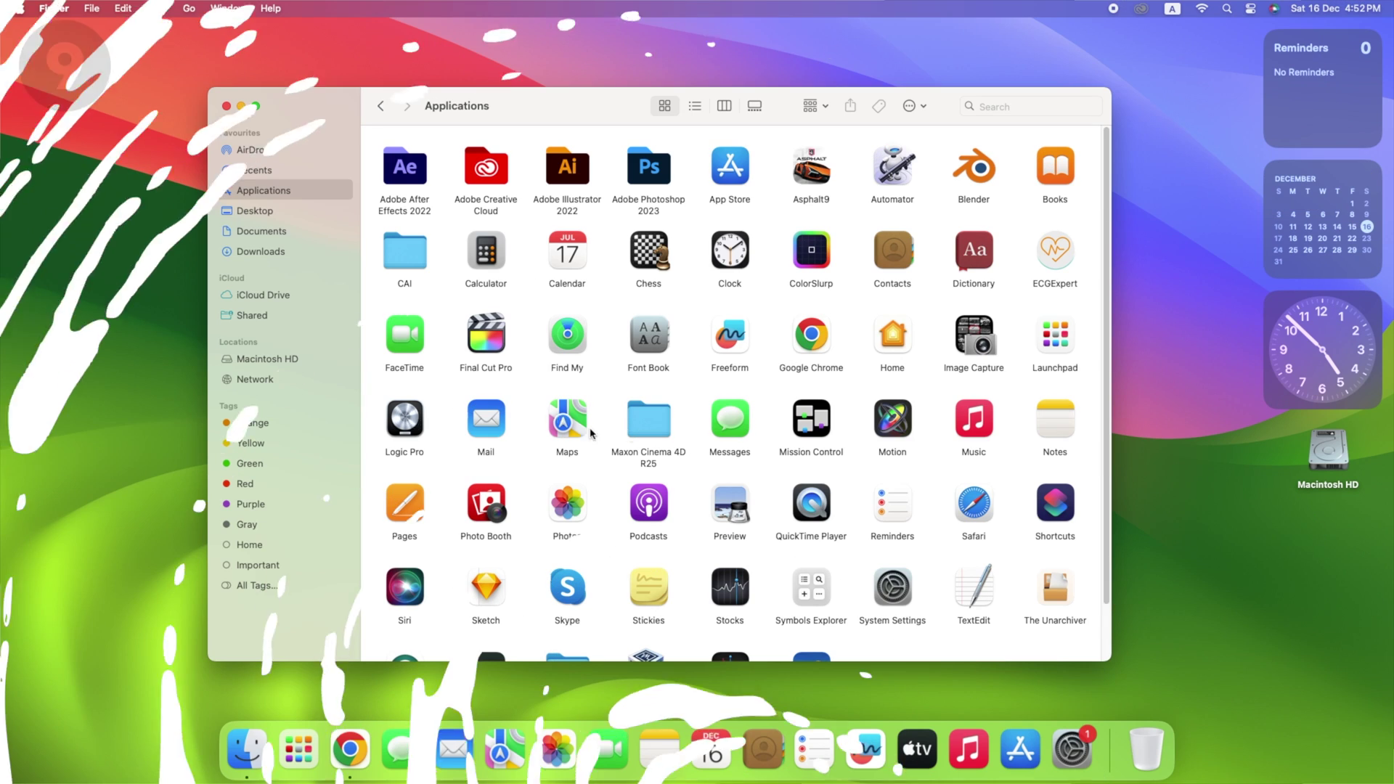
- Command-drag Final Cut Pro into the Finder toolbar and launch it from the new button
key(super)
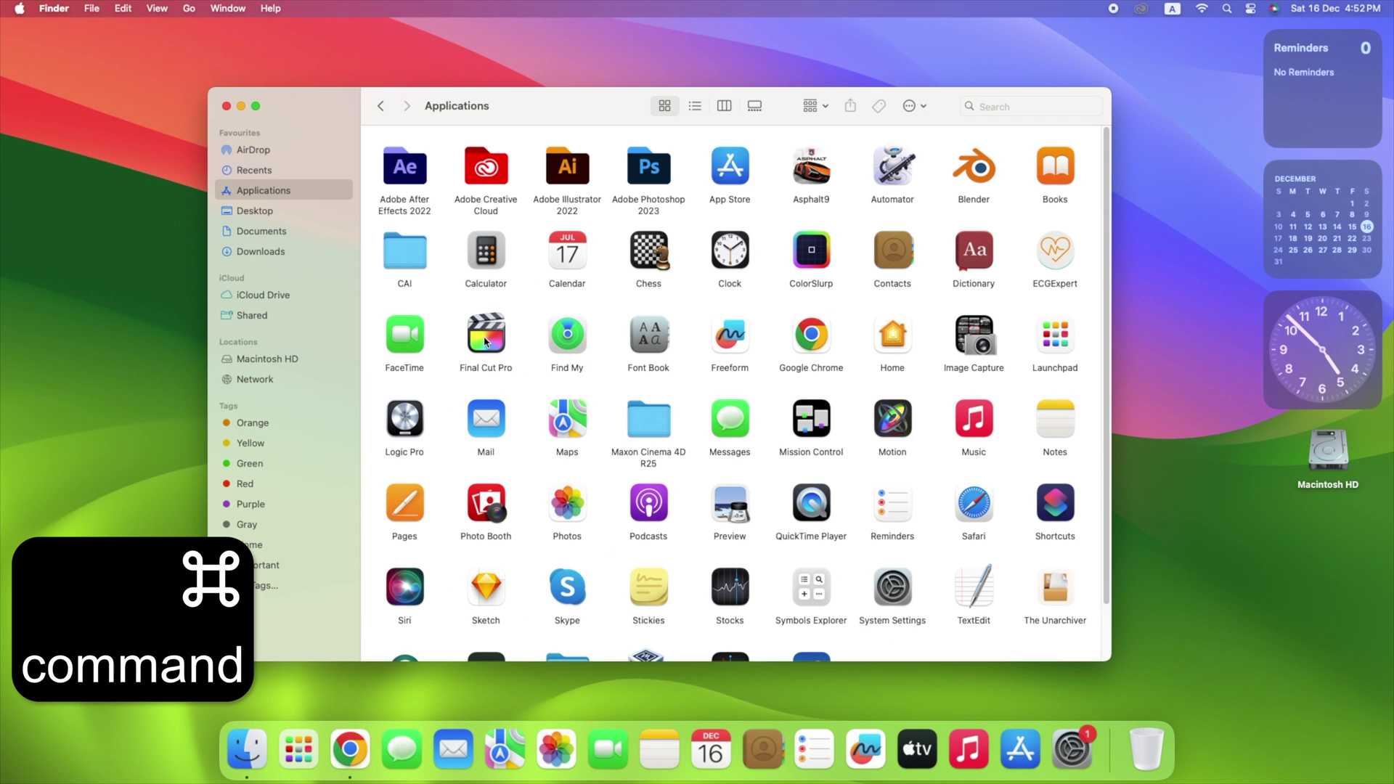
drag(520, 315, 737, 113)
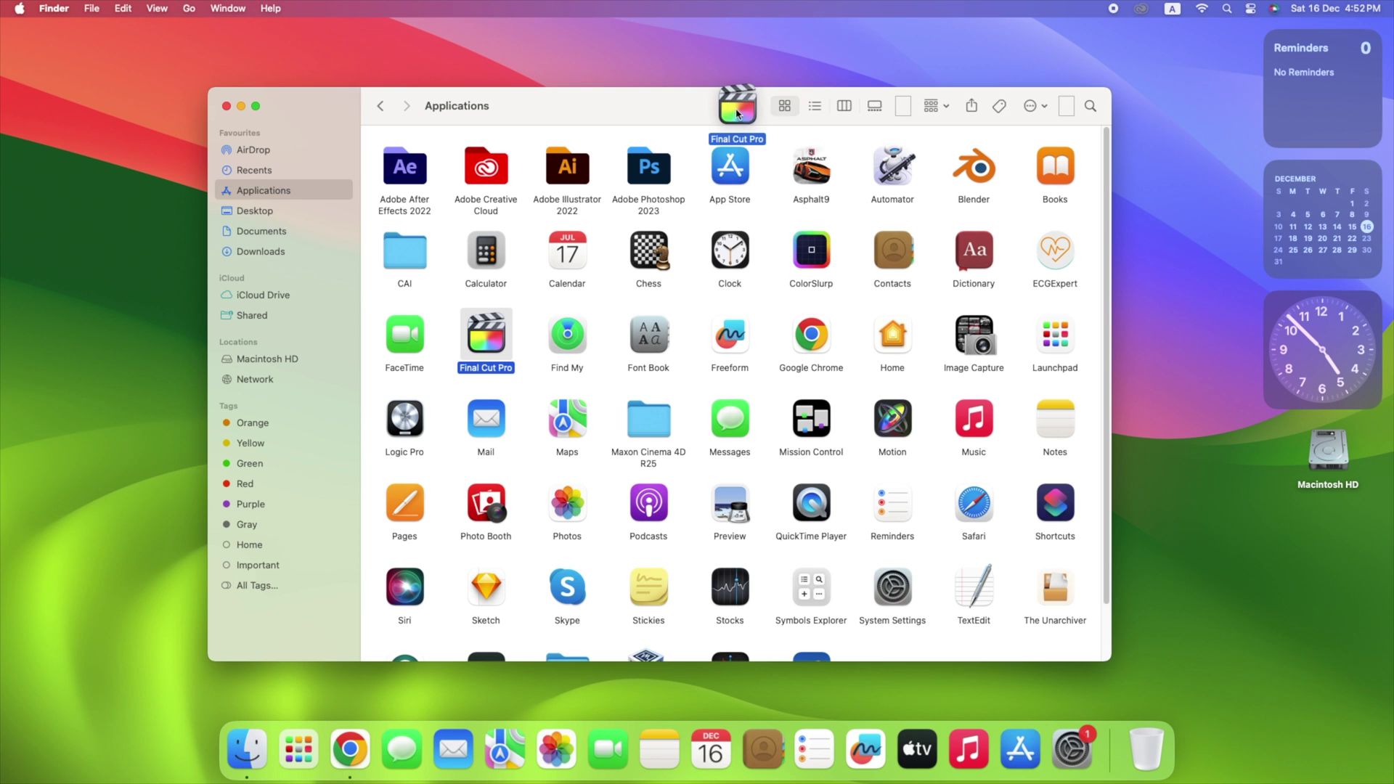
click(751, 114)
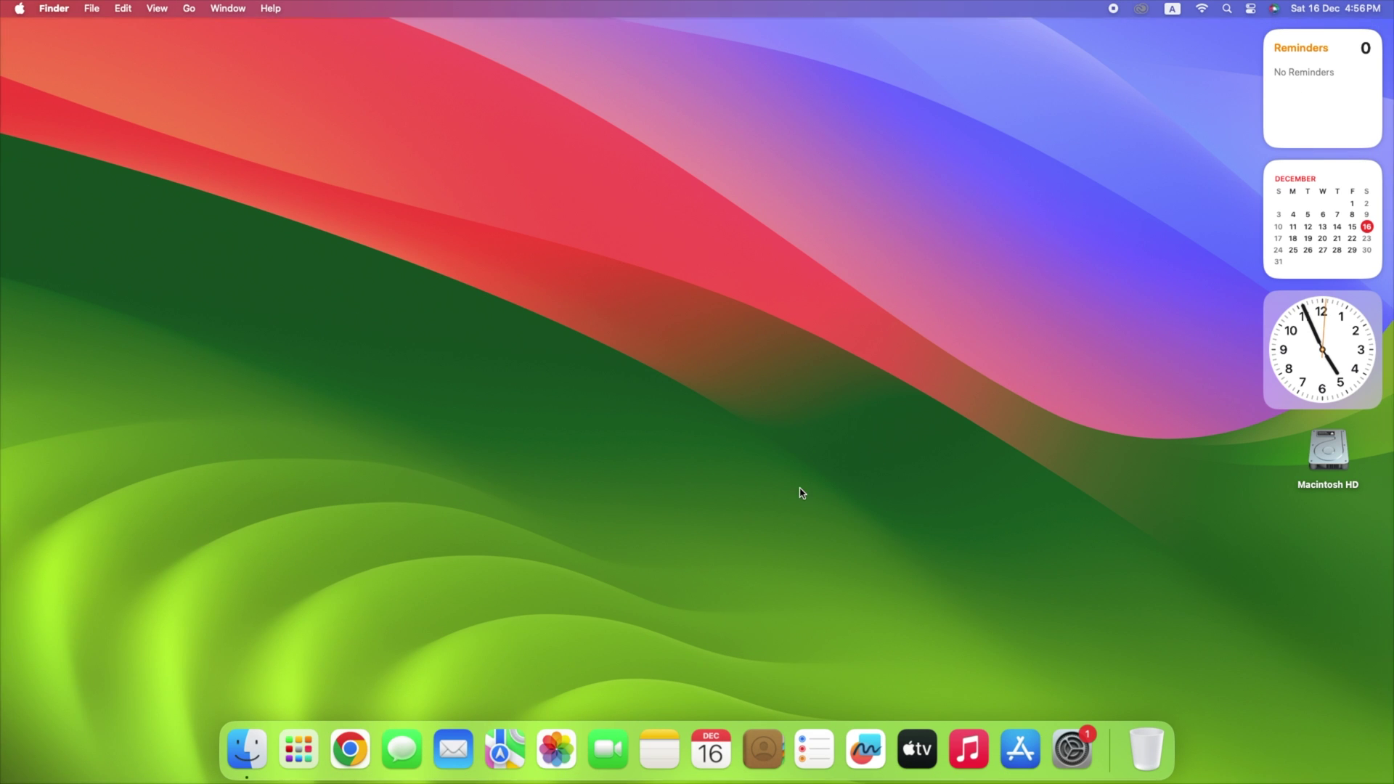
key(alt)
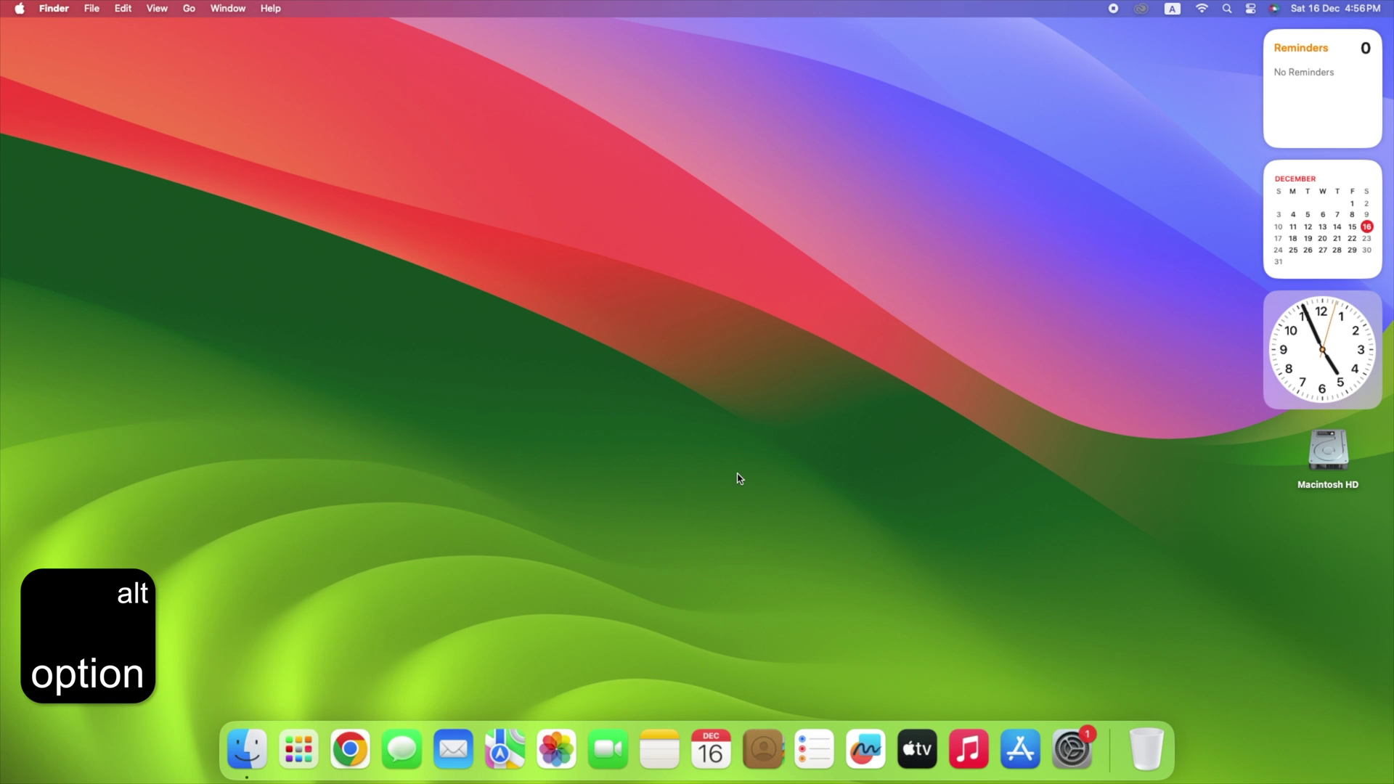
key(alt+F11)
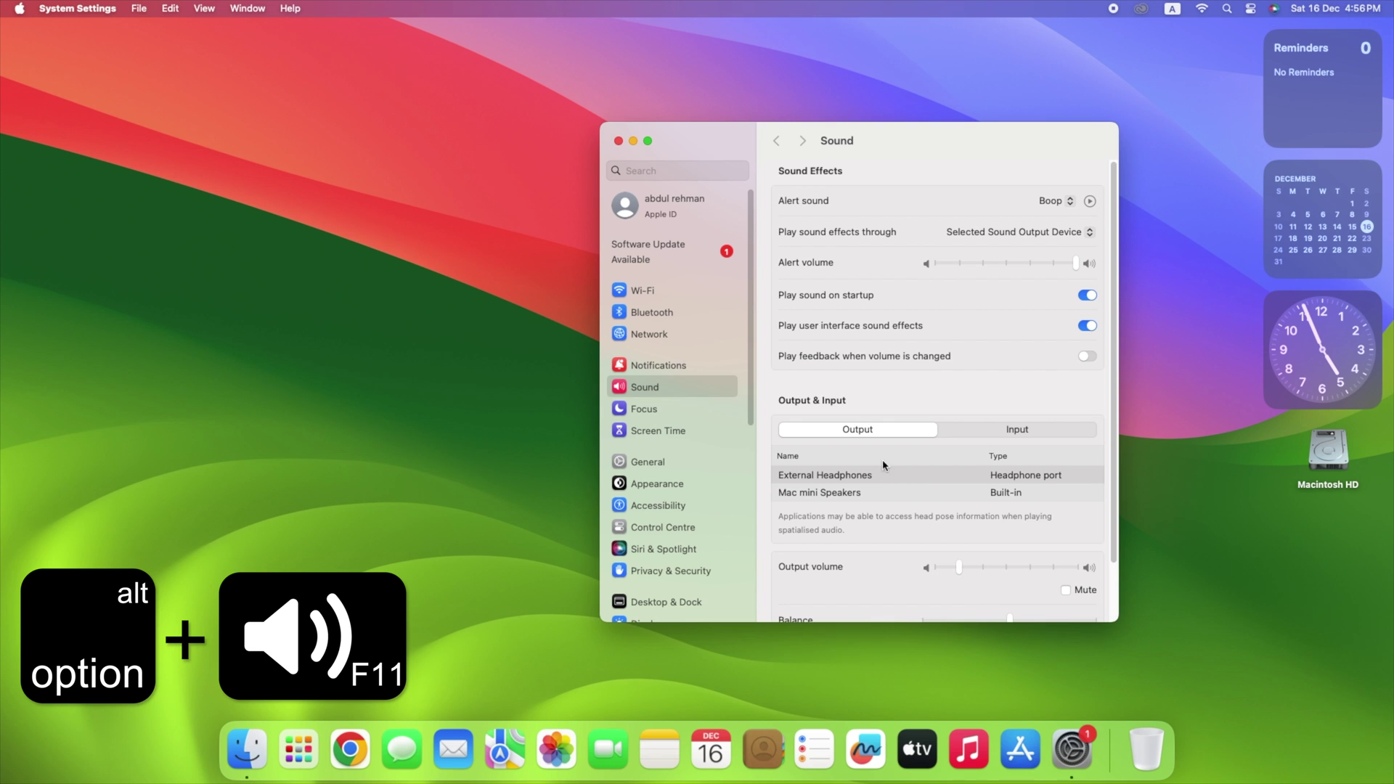
scroll(879, 487, down, 2)
click(908, 479)
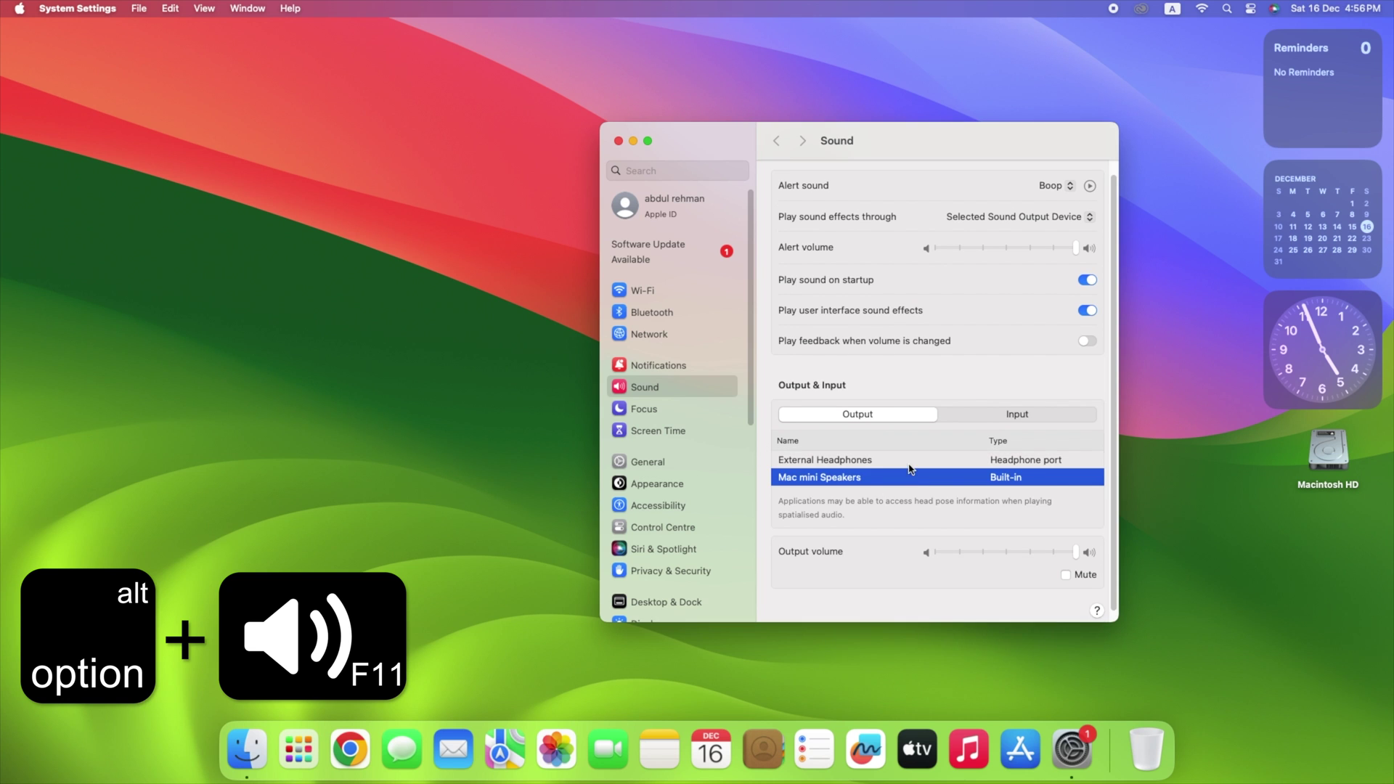
click(909, 462)
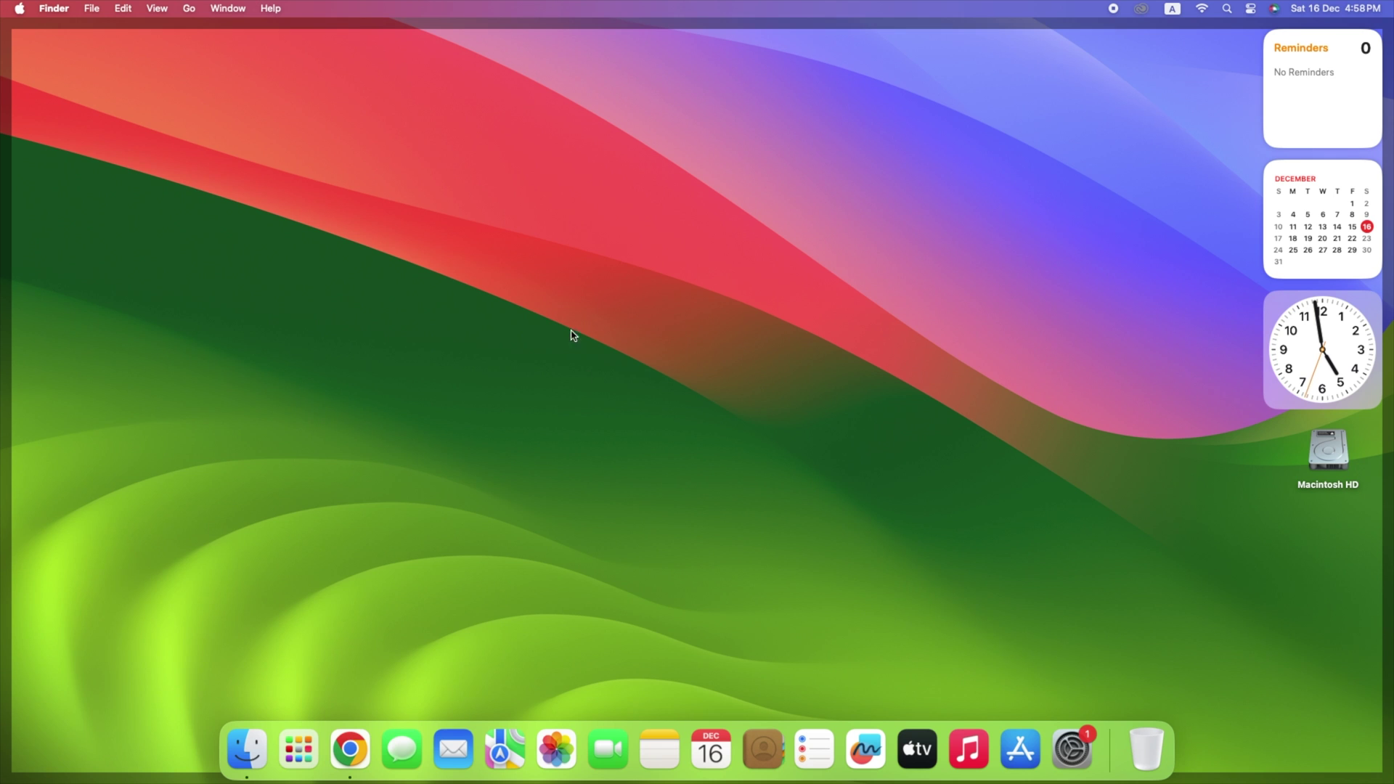
- Search System Settings for 'dictat', open Keyboard > Dictation, and enable Dictation
click(1066, 748)
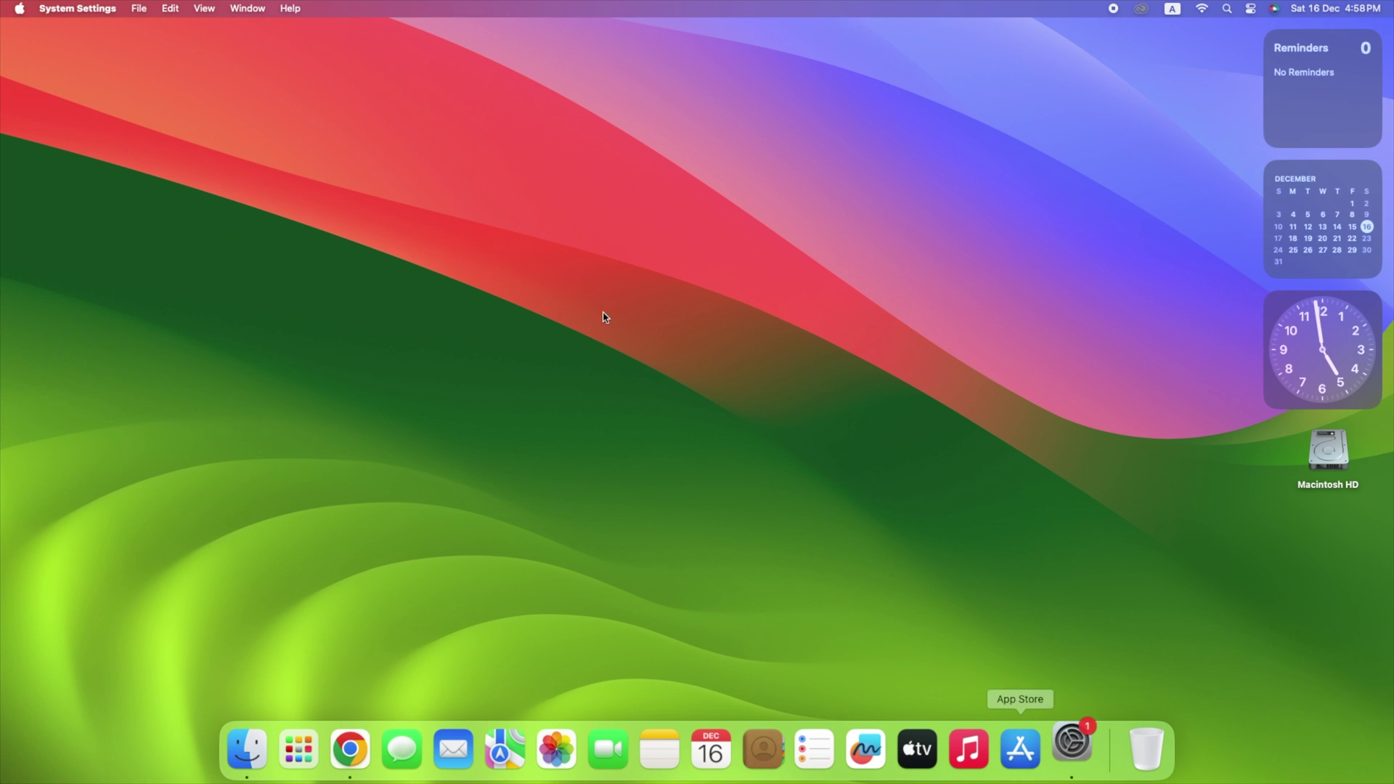
click(641, 169)
text(dictat)
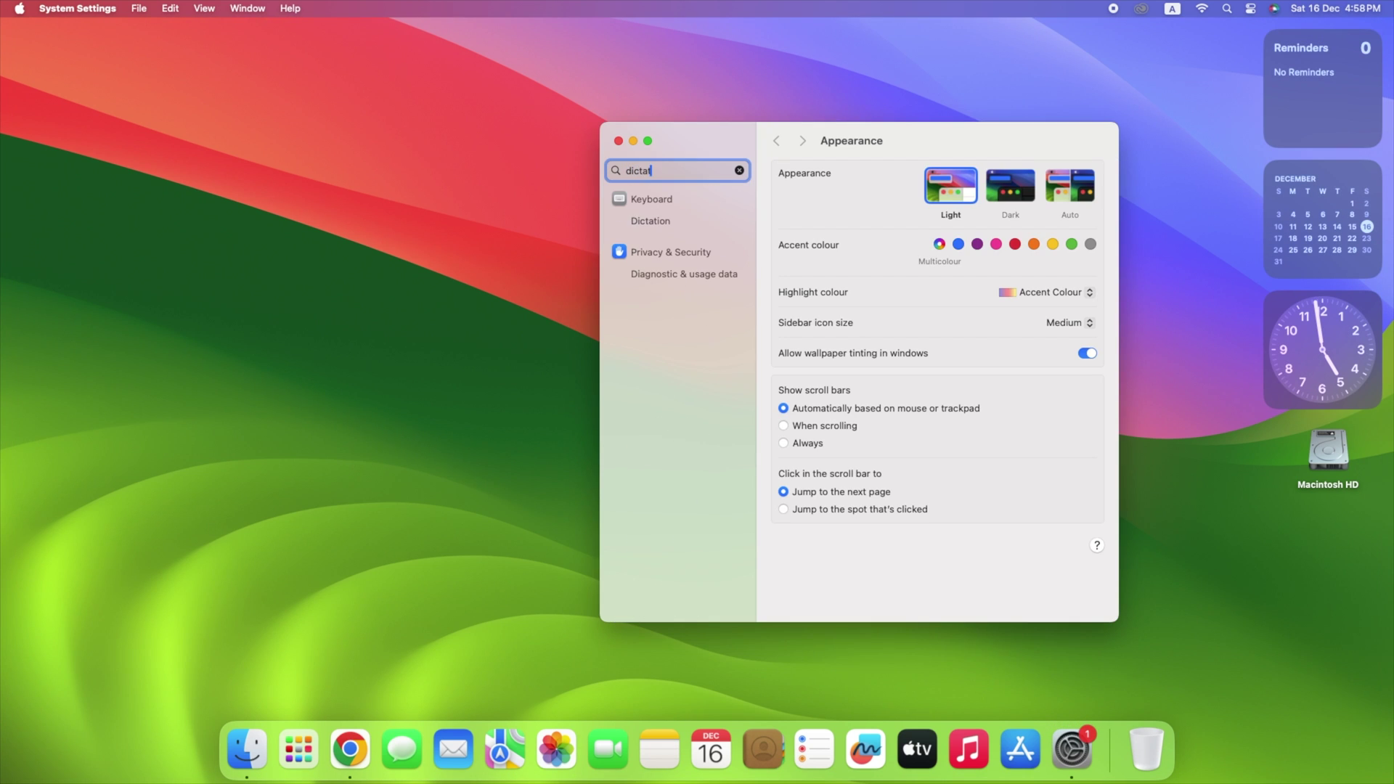
click(645, 221)
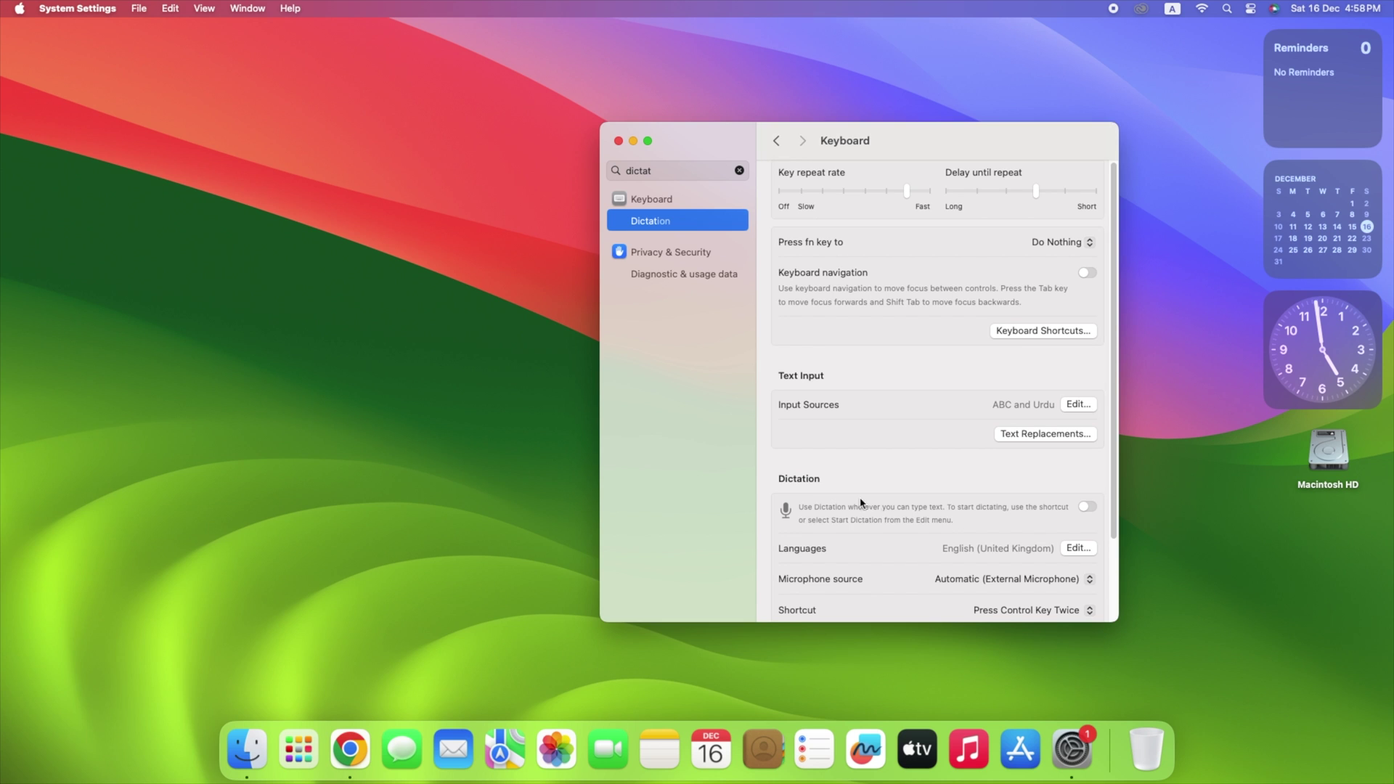
click(1088, 508)
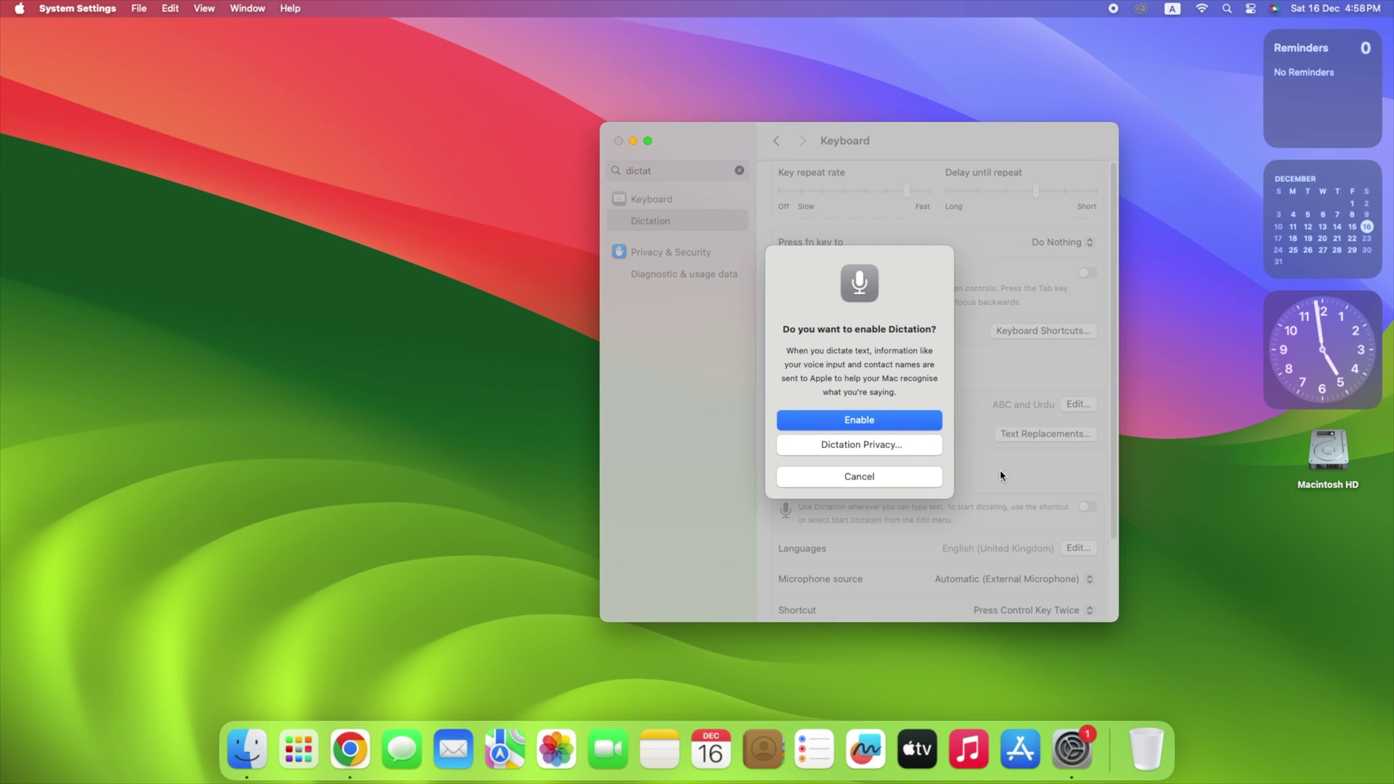
click(859, 421)
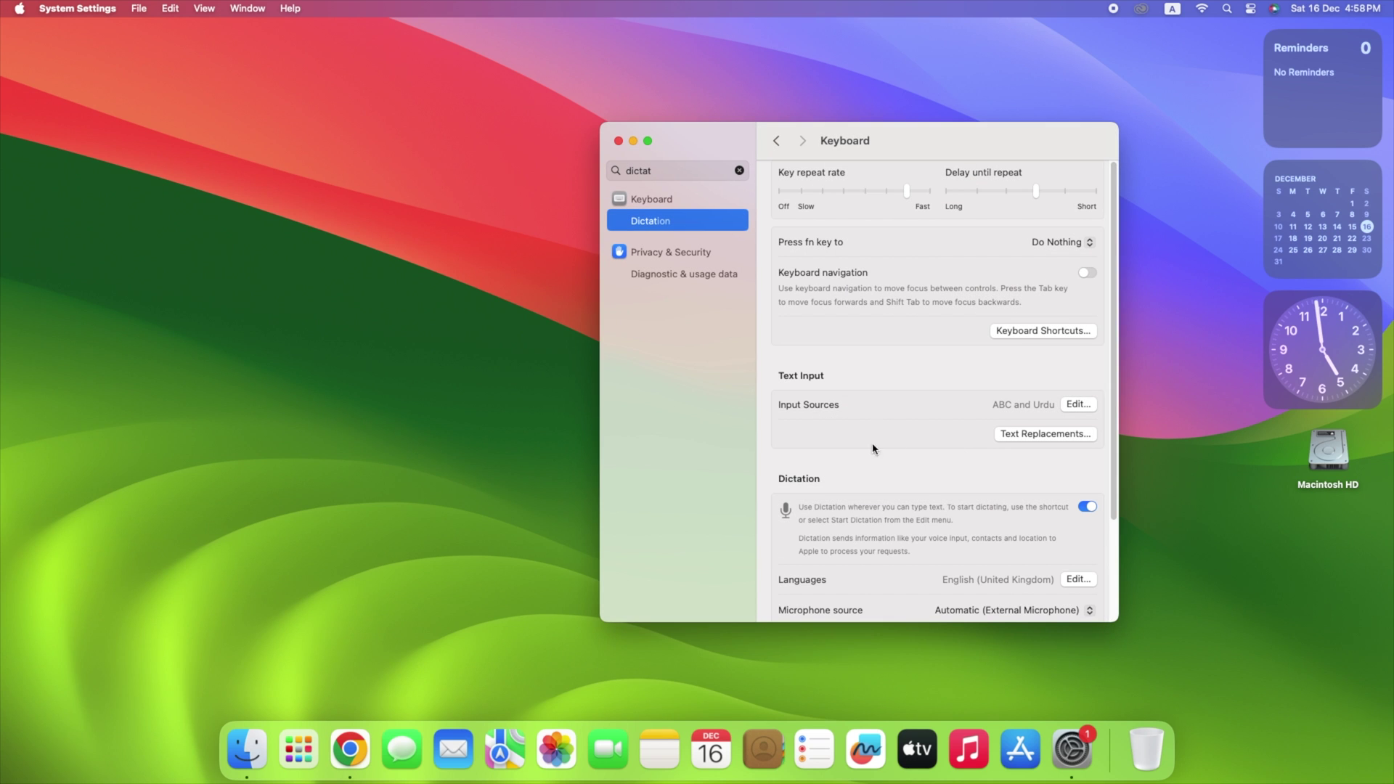
scroll(886, 472, down, 1)
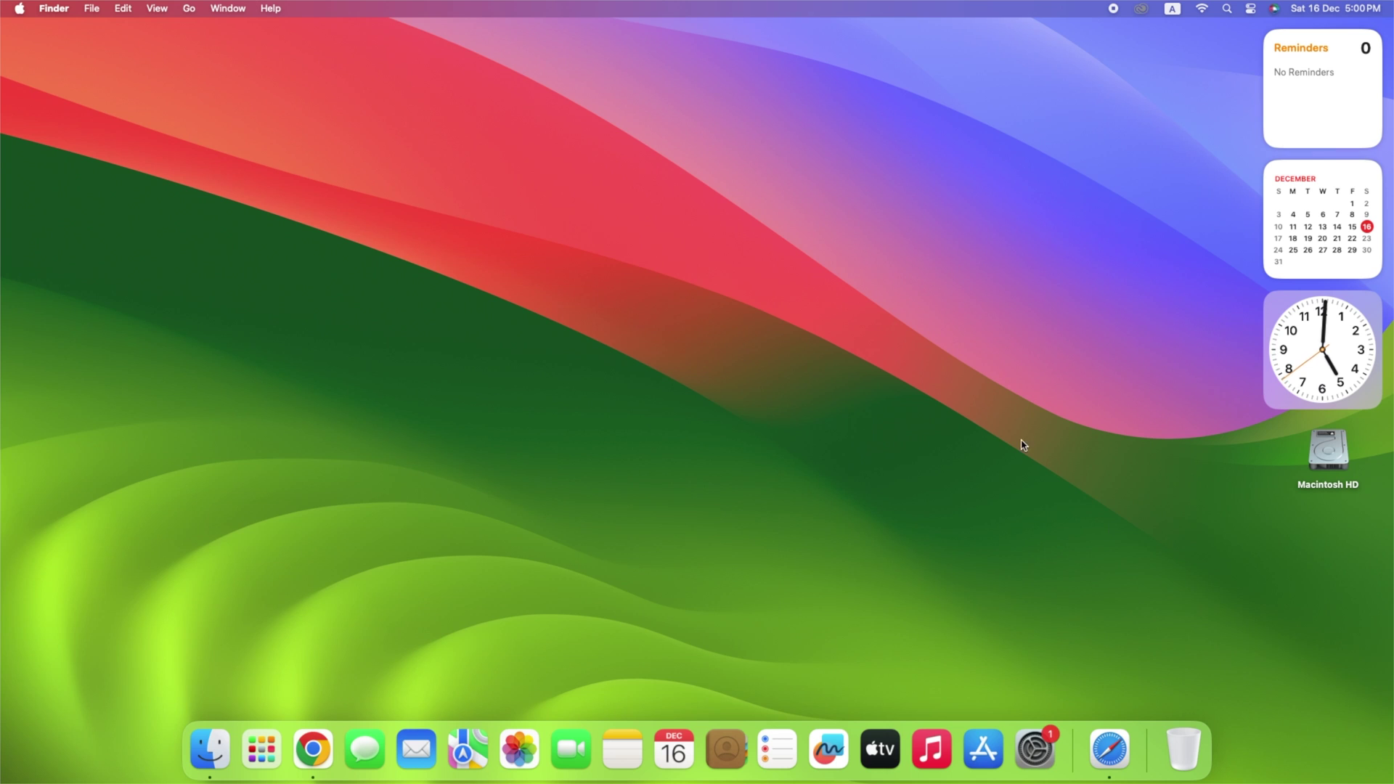
- Launch Safari and open its Settings on the Tabs pane
click(1110, 750)
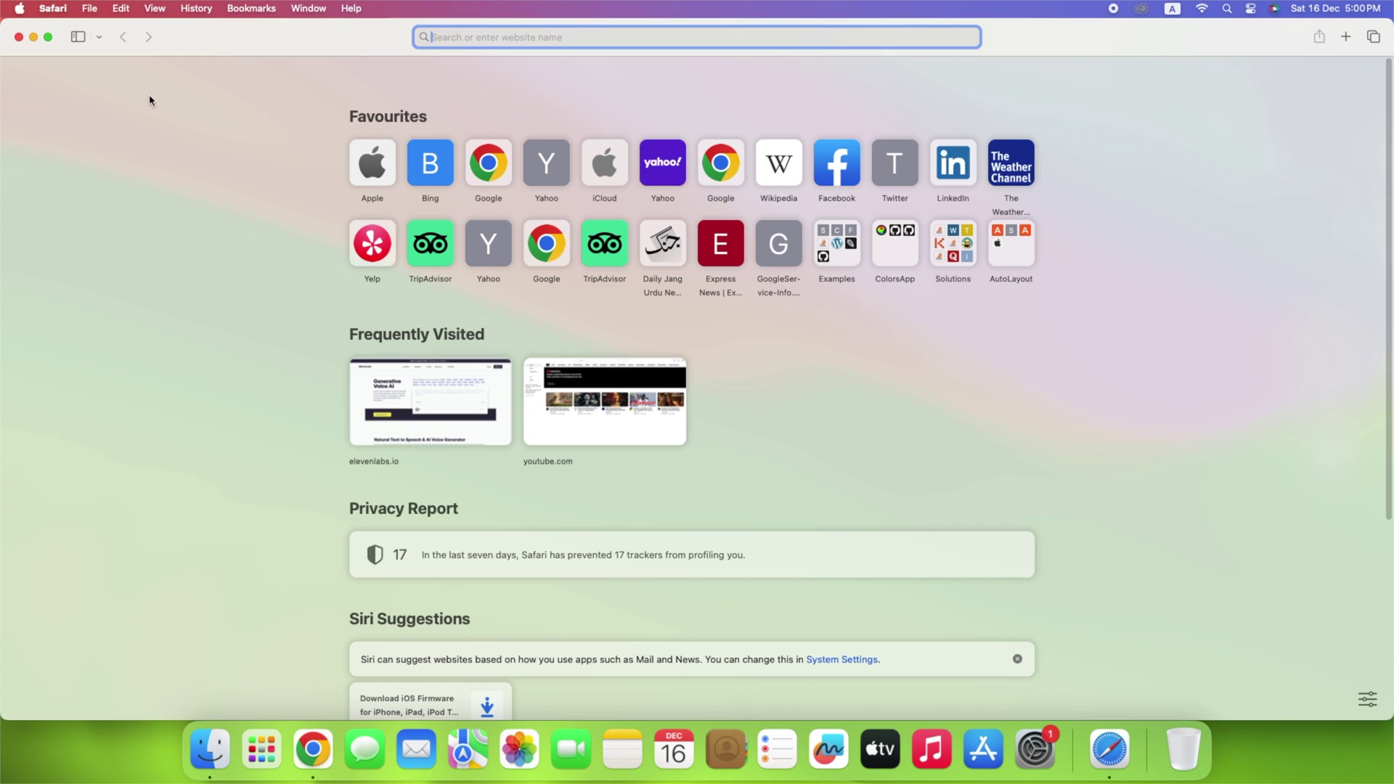
click(63, 8)
click(70, 76)
click(600, 279)
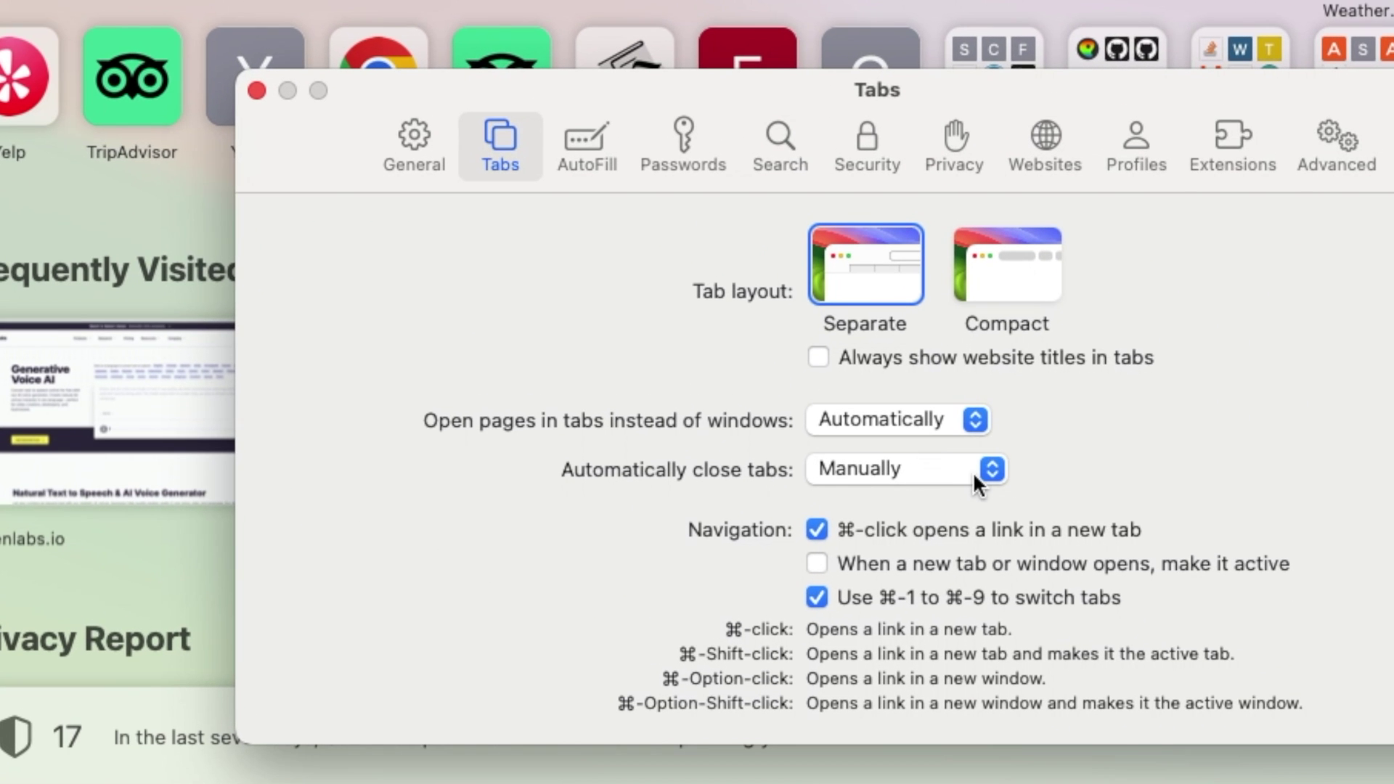
- Review the Automatically close tabs choices, leaving the option on Manually
click(980, 479)
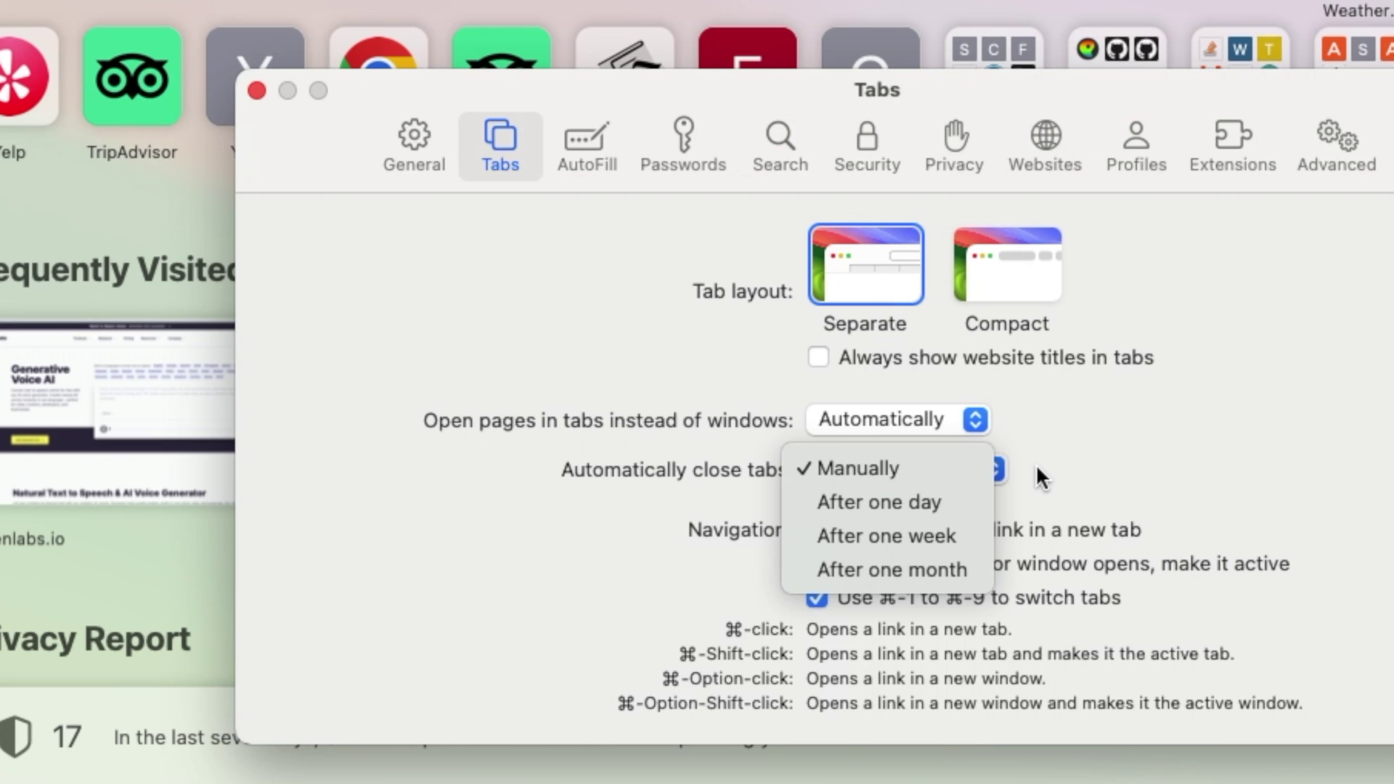
click(1006, 464)
click(1004, 464)
click(1082, 454)
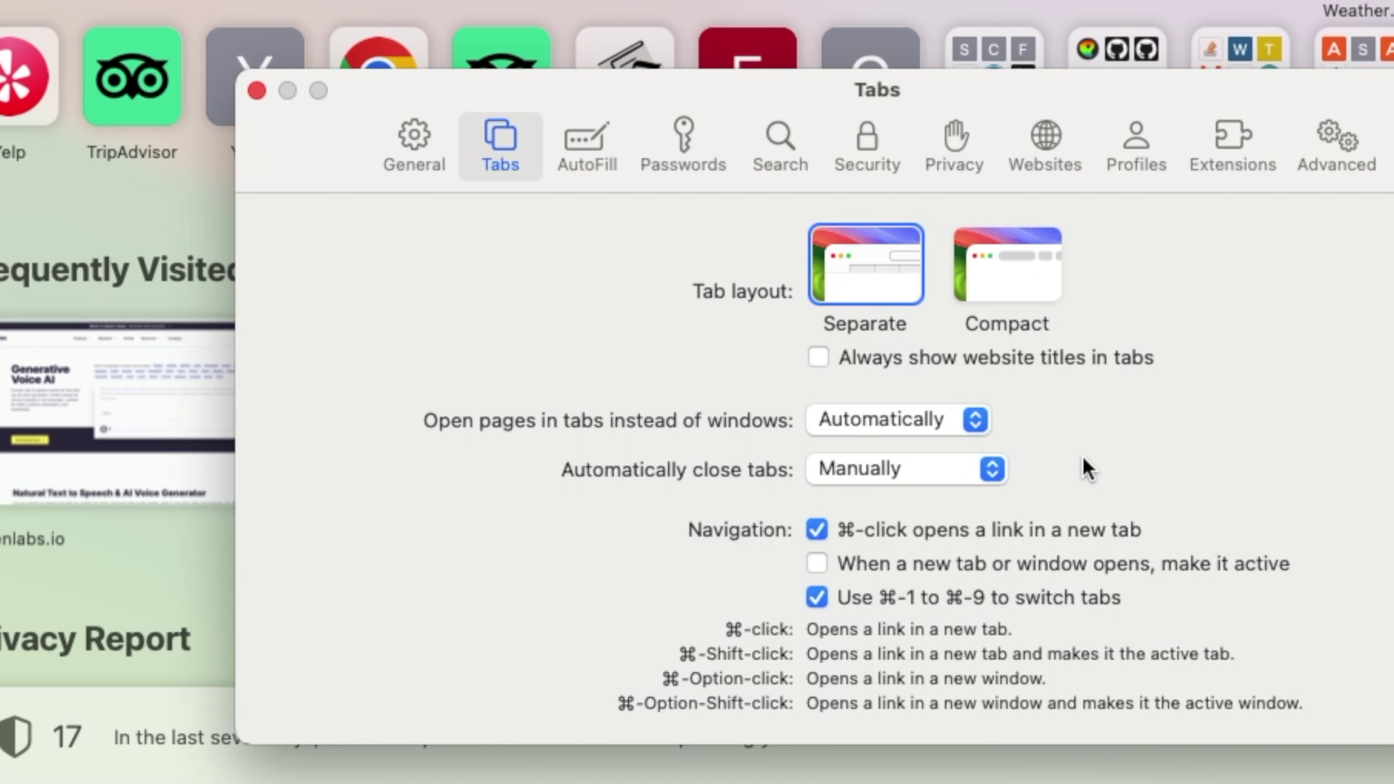